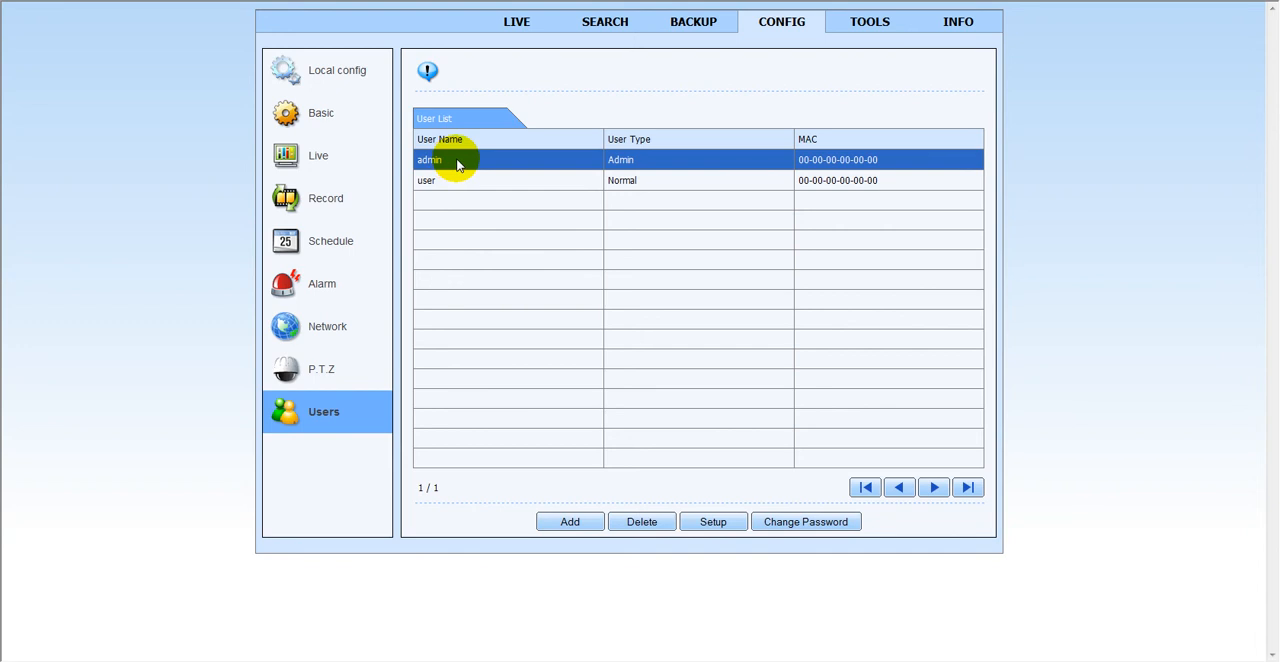
- Try to open the admin account's permission setup, and open the setup of the "user" account to examine its permissions
left_click(714, 523)
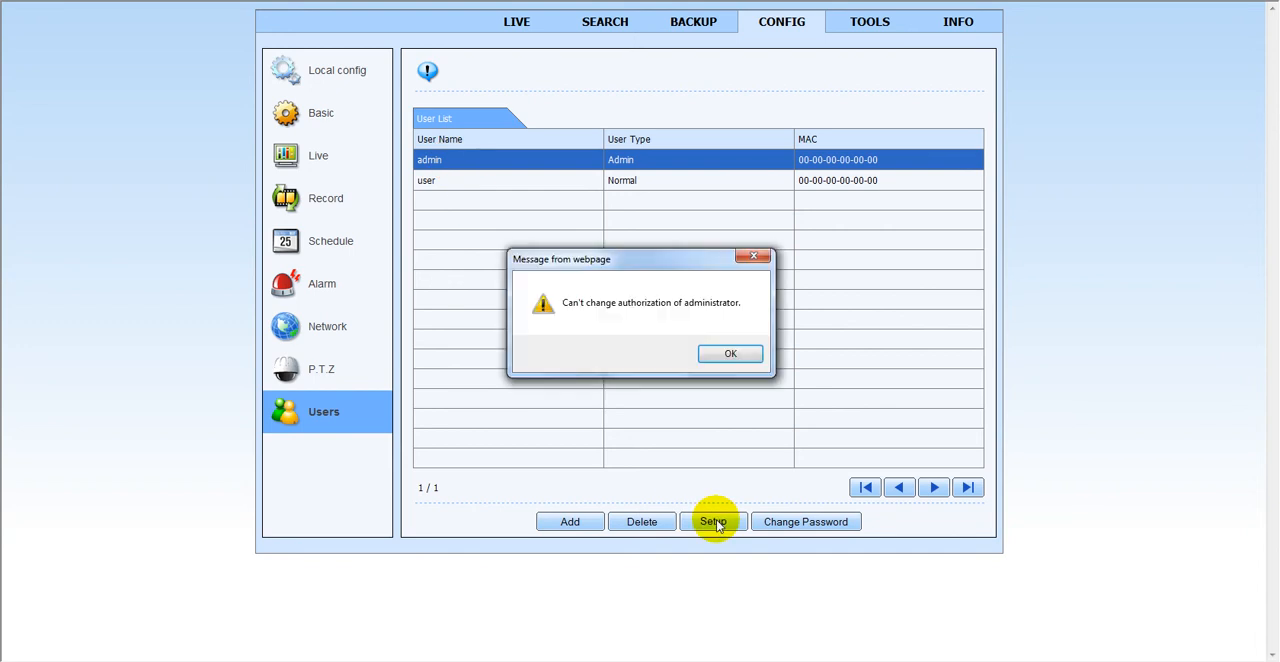
left_click(728, 358)
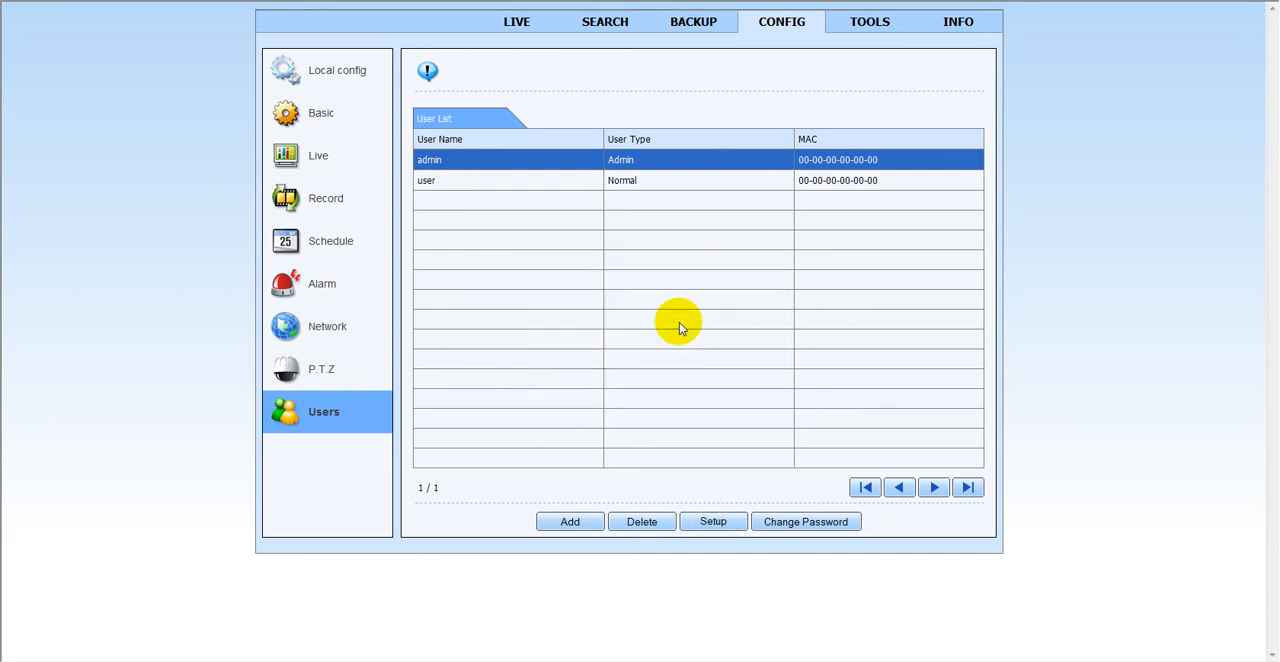
left_click(487, 182)
left_click(716, 524)
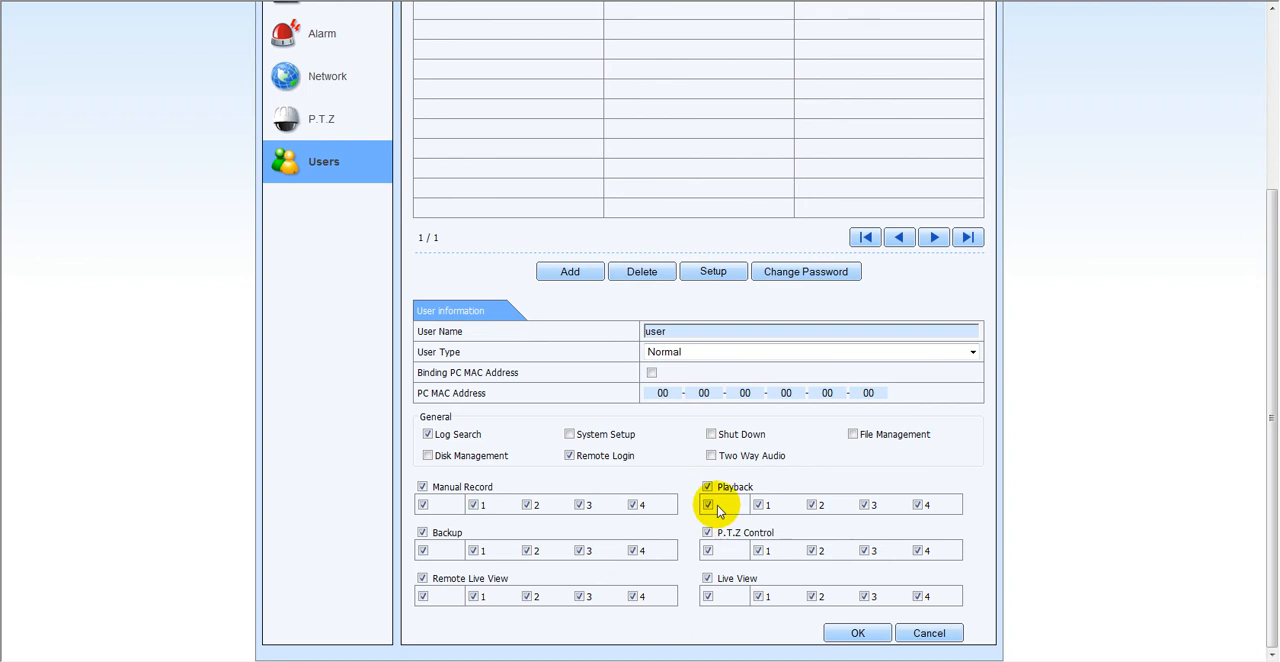
scroll(706, 251, "up", 2)
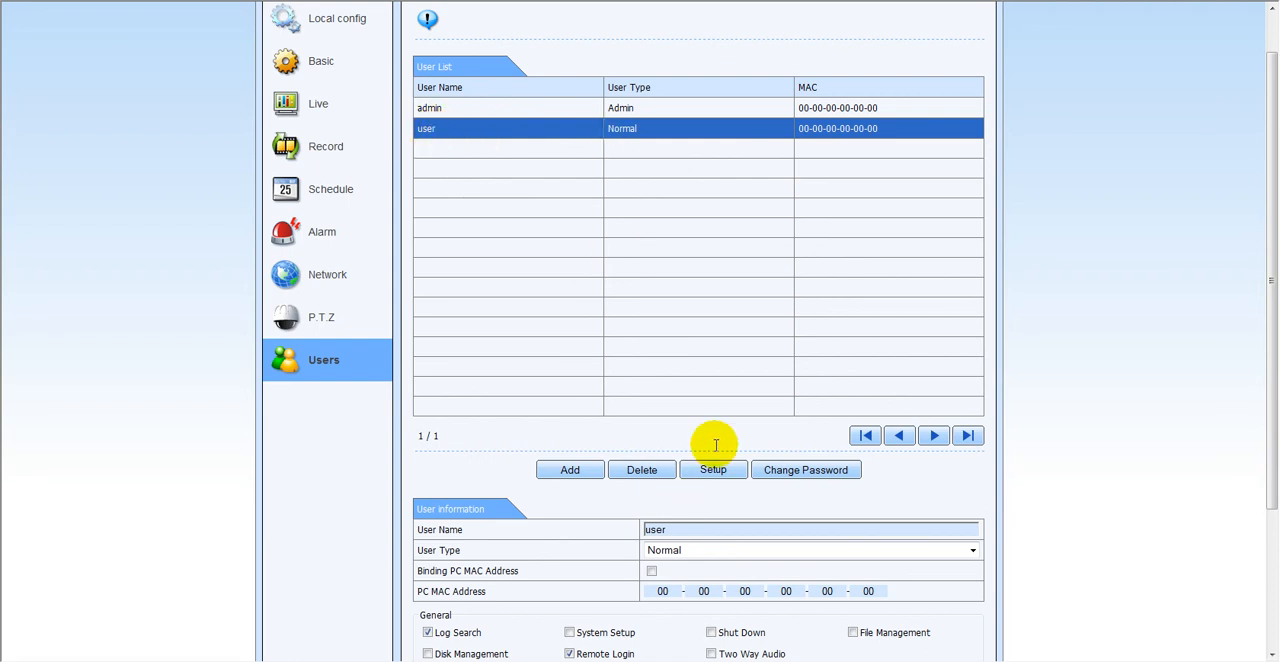
left_click_drag(1270, 182, 1272, 200)
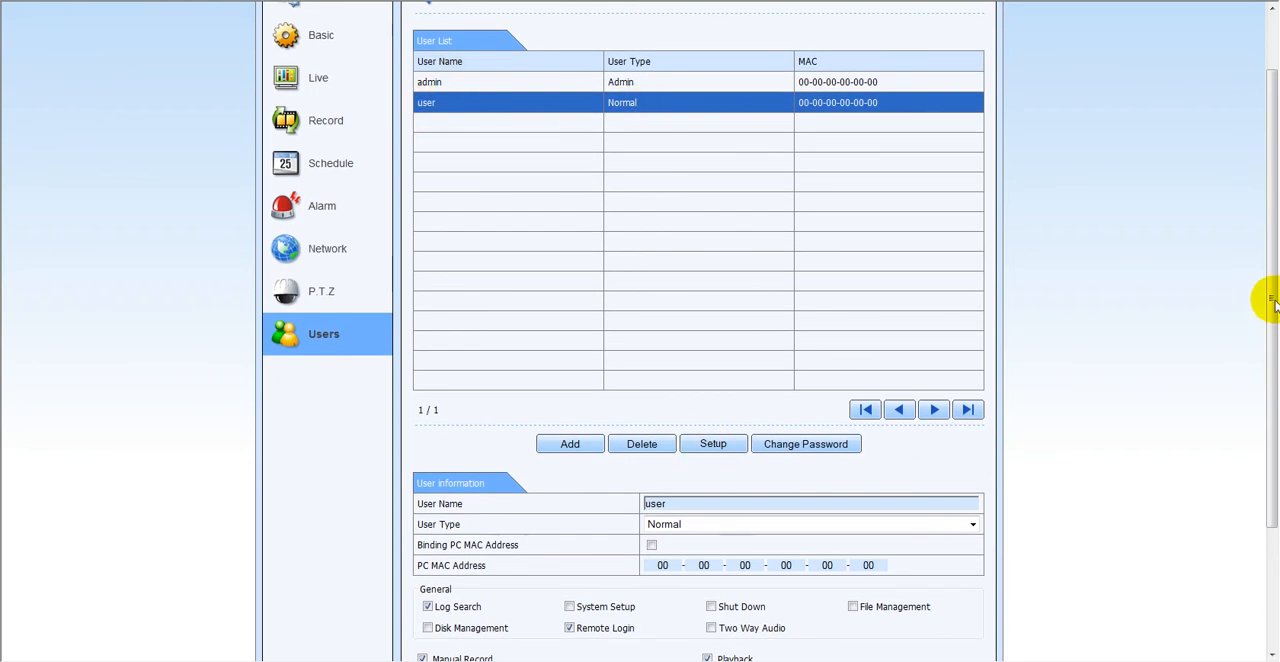
left_click_drag(1272, 300, 1257, 420)
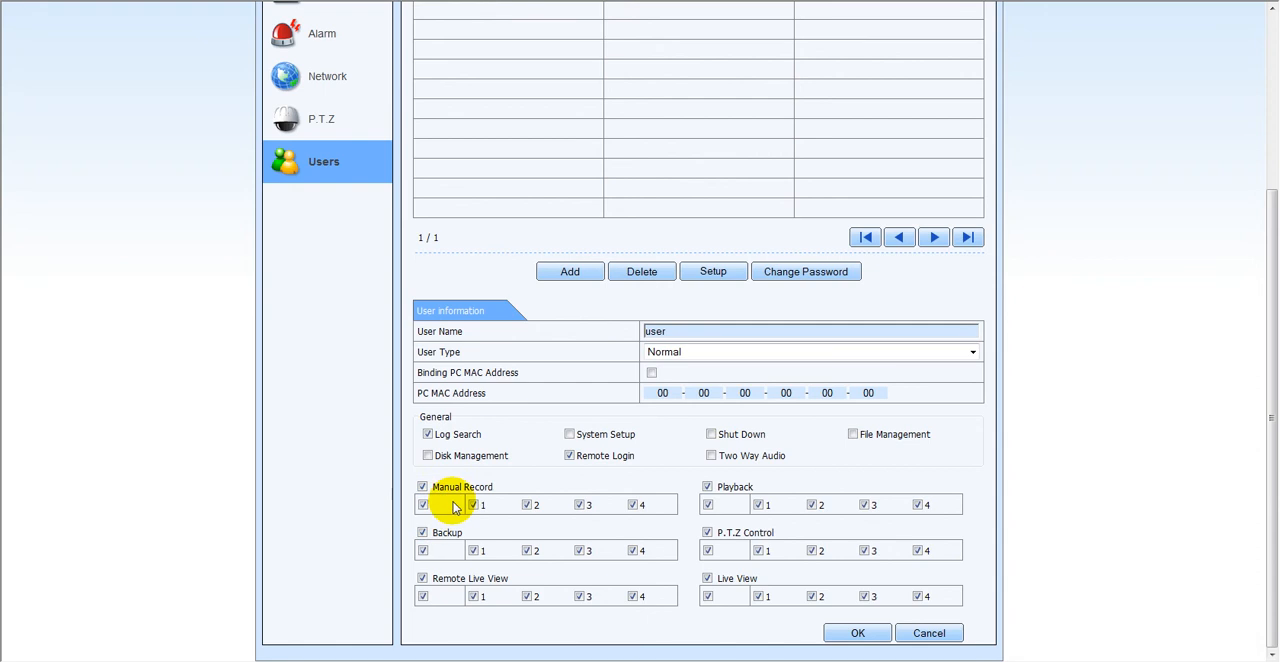
scroll(719, 342, "up", 1)
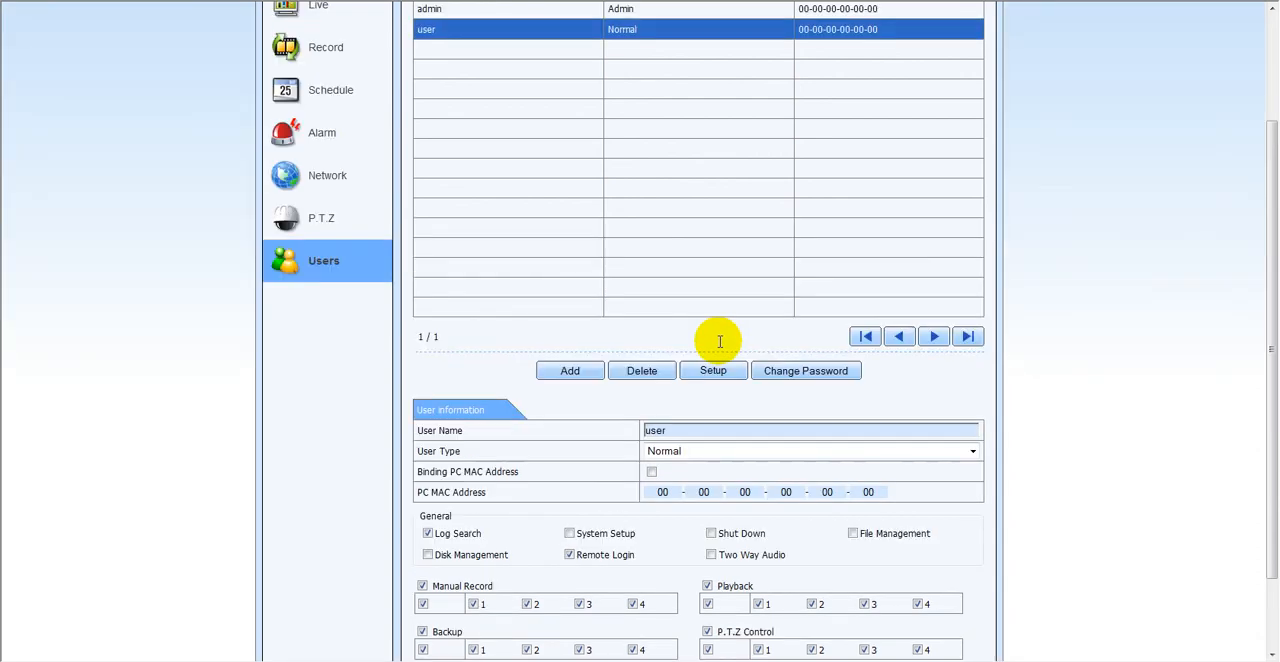
- Start adding a new user named admin1, and enter and confirm the account password
left_click(570, 371)
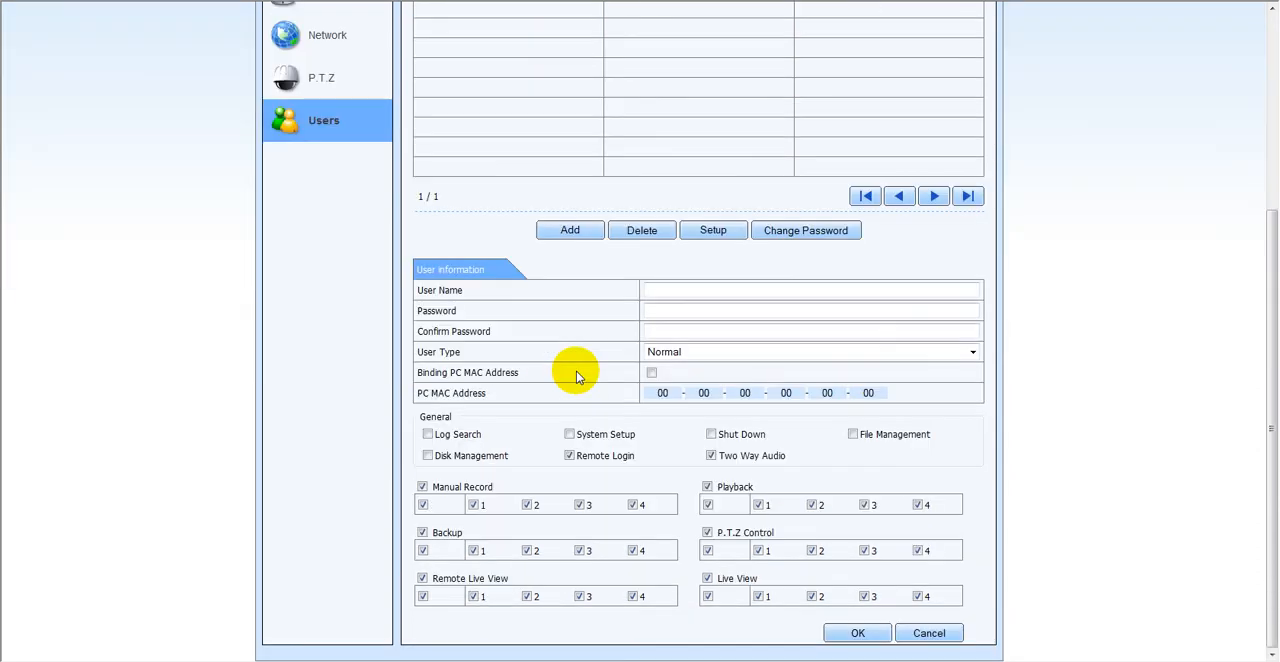
scroll(495, 200, "up", 2)
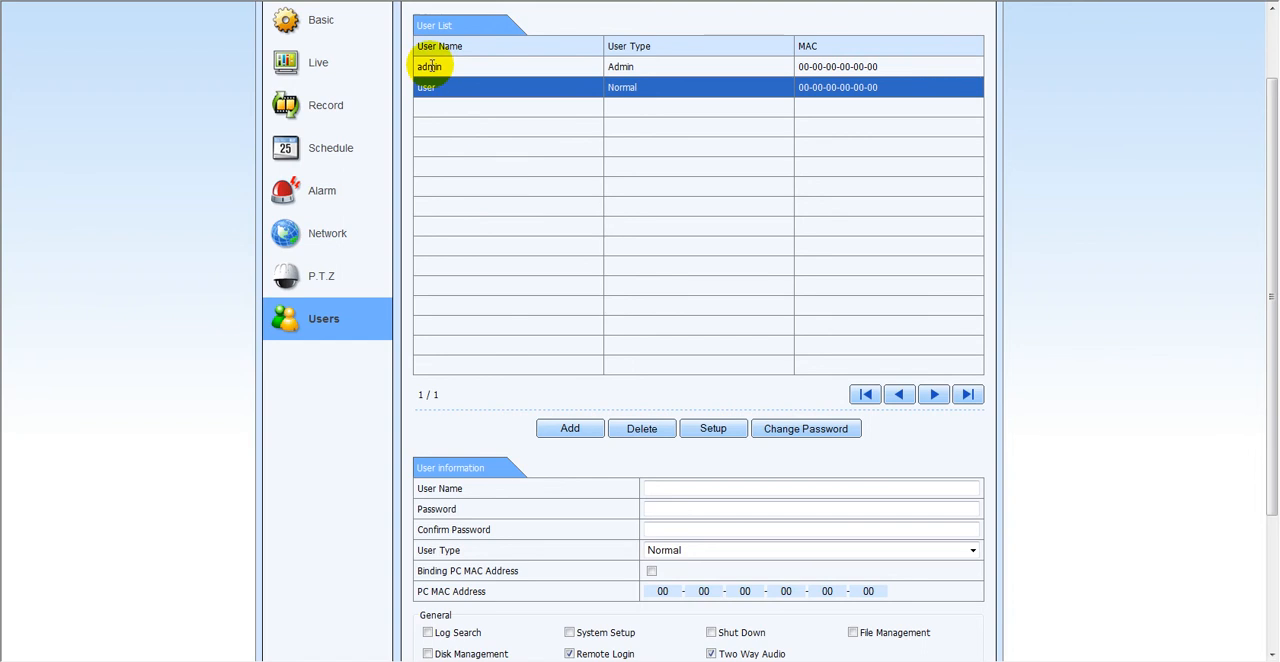
left_click(652, 489)
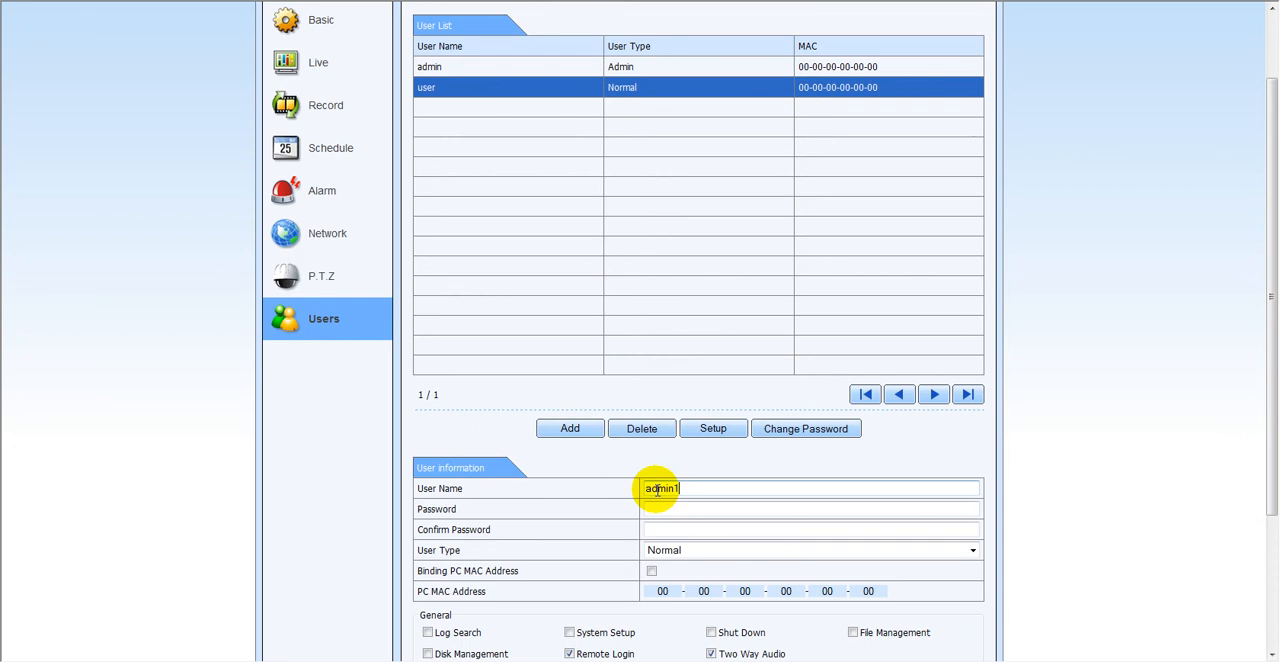
type("admin1")
left_click(655, 509)
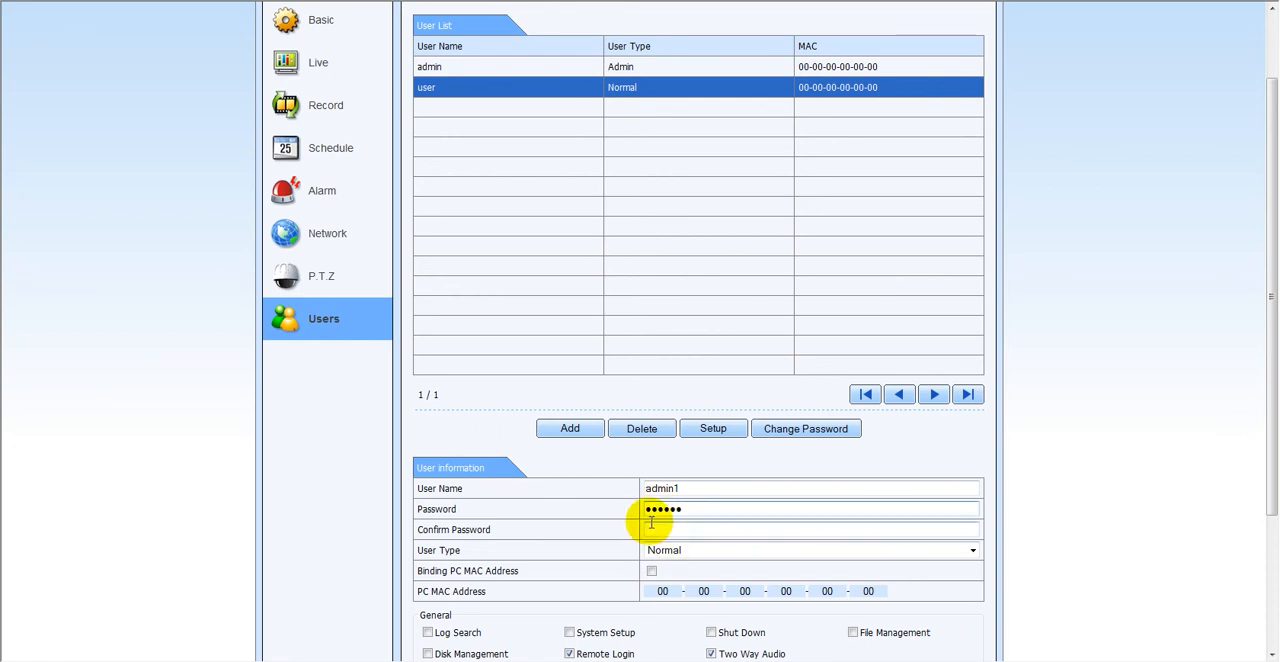
left_click(650, 530)
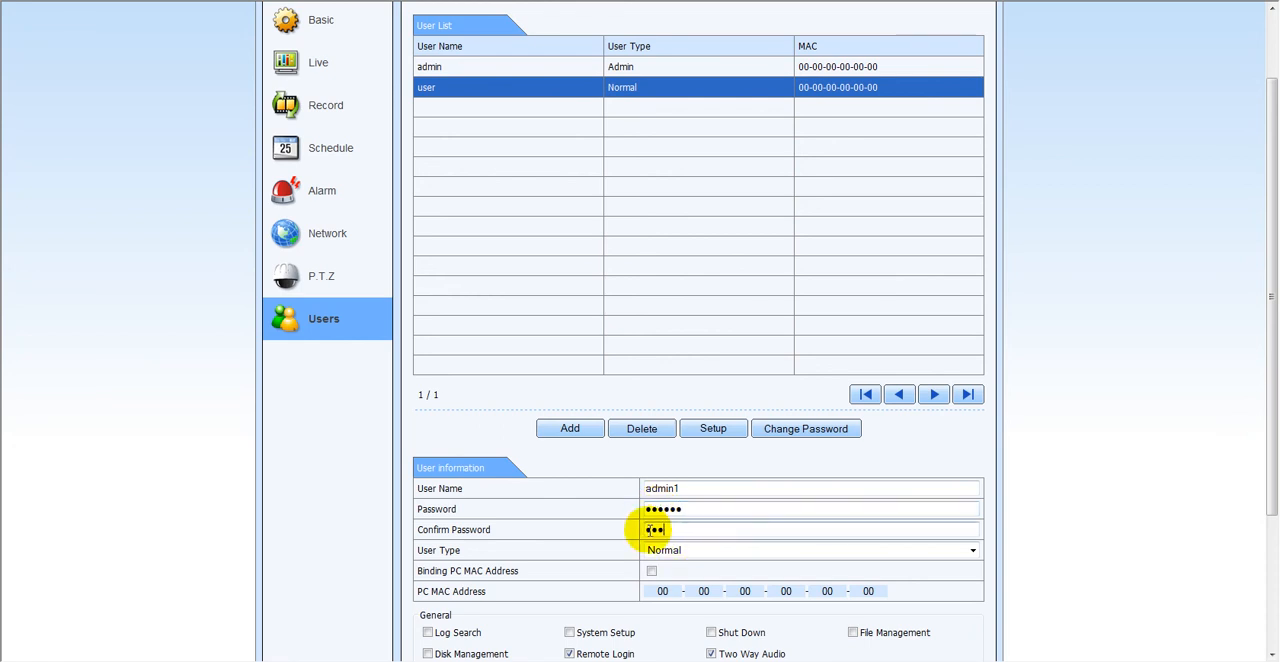
- Set the new account's user type to Normal
scroll(805, 520, "down", 1)
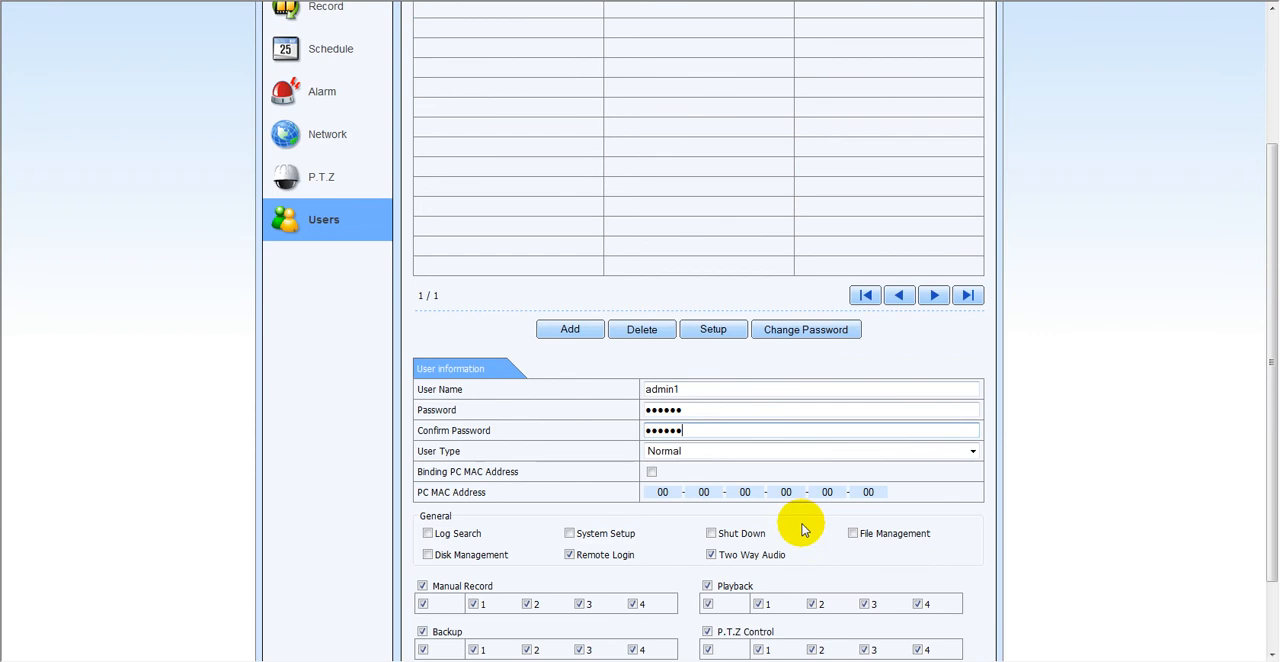
left_click(972, 455)
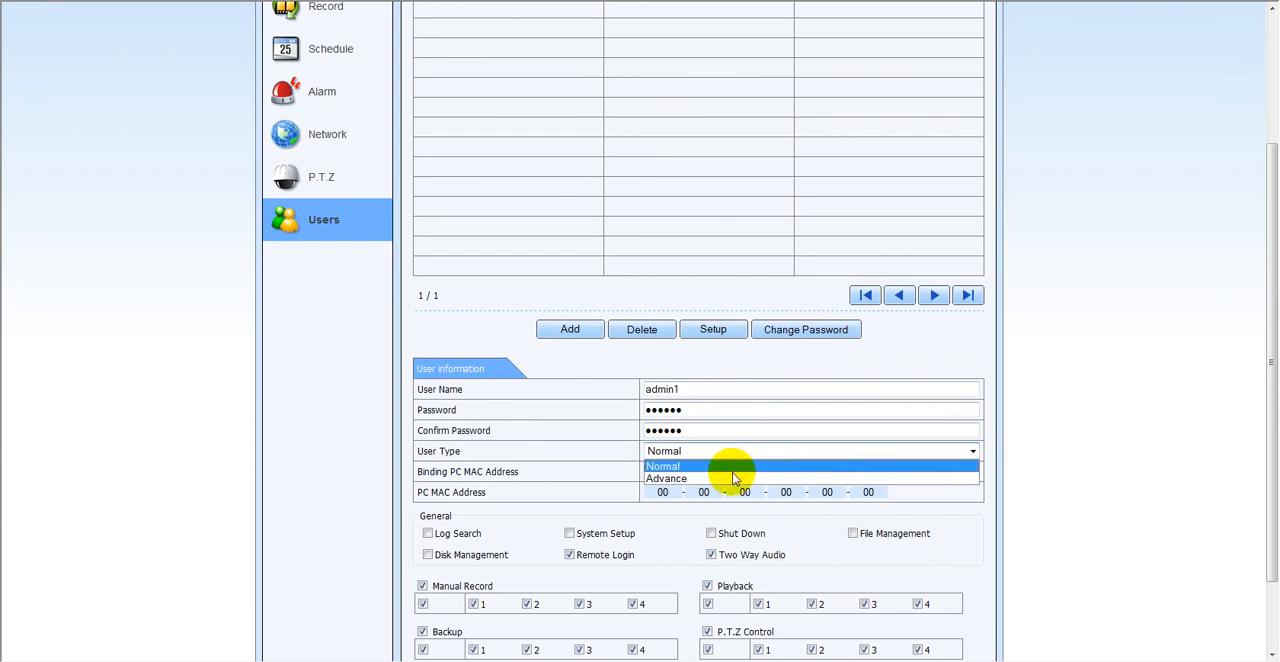
left_click(666, 467)
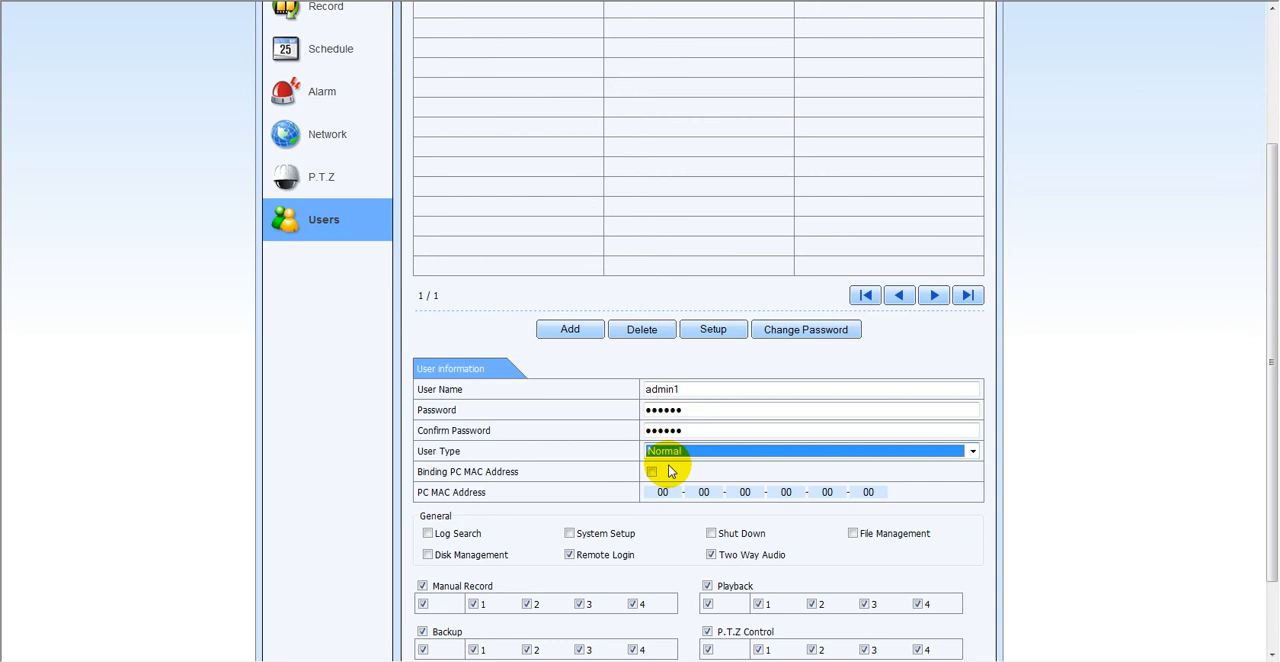
- Limit Manual Record to channel 1 and Remote Live View to channels 1 and 2; disable Manual Record, Backup, Playback and P.T.Z Control
left_click_drag(1271, 415, 1270, 510)
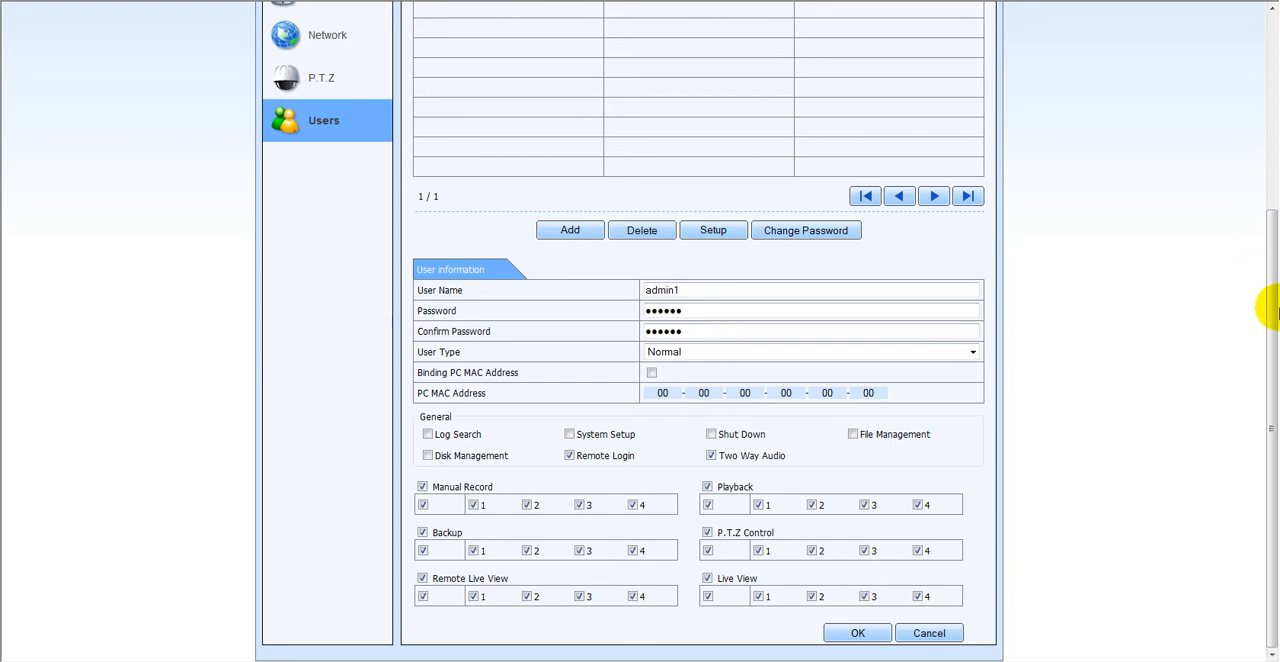
left_click_drag(1272, 335, 1265, 114)
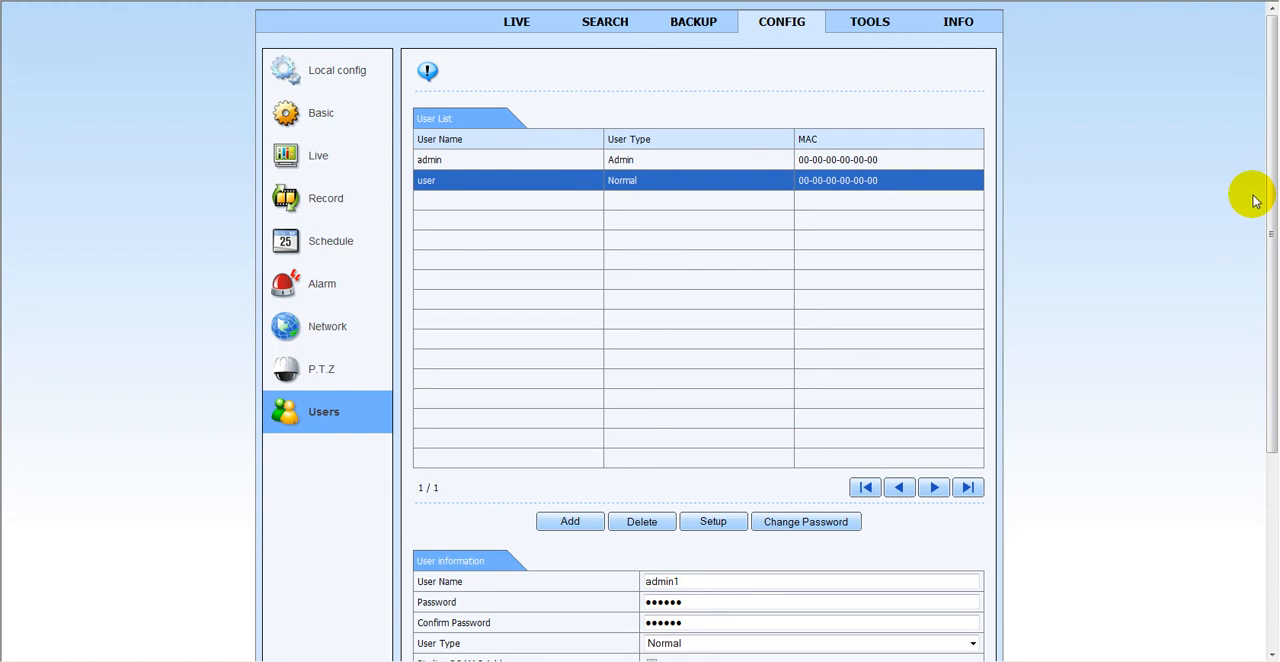
left_click_drag(1275, 170, 1262, 412)
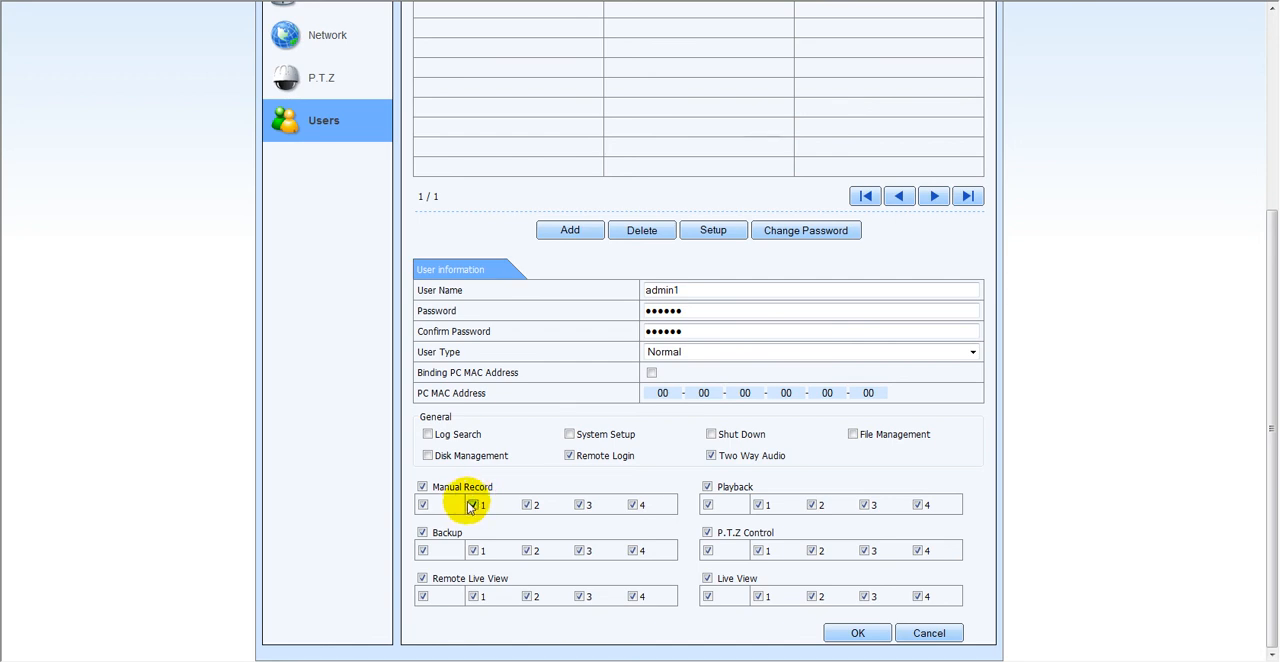
left_click(422, 506)
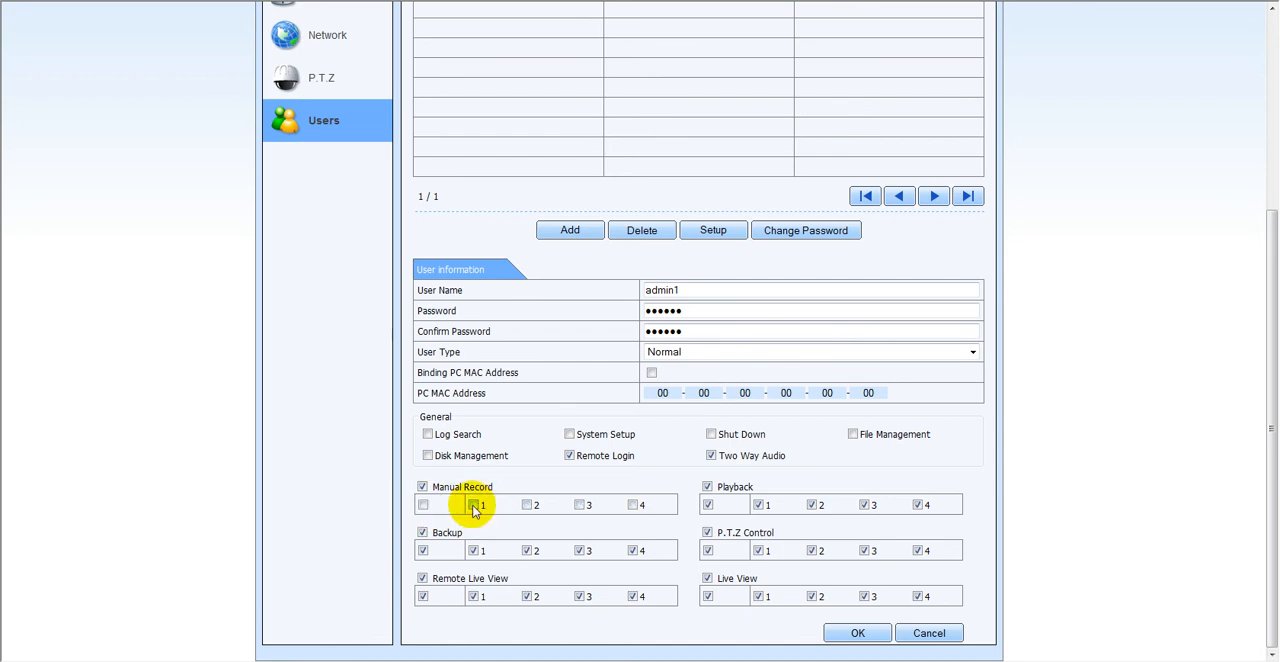
left_click(475, 505)
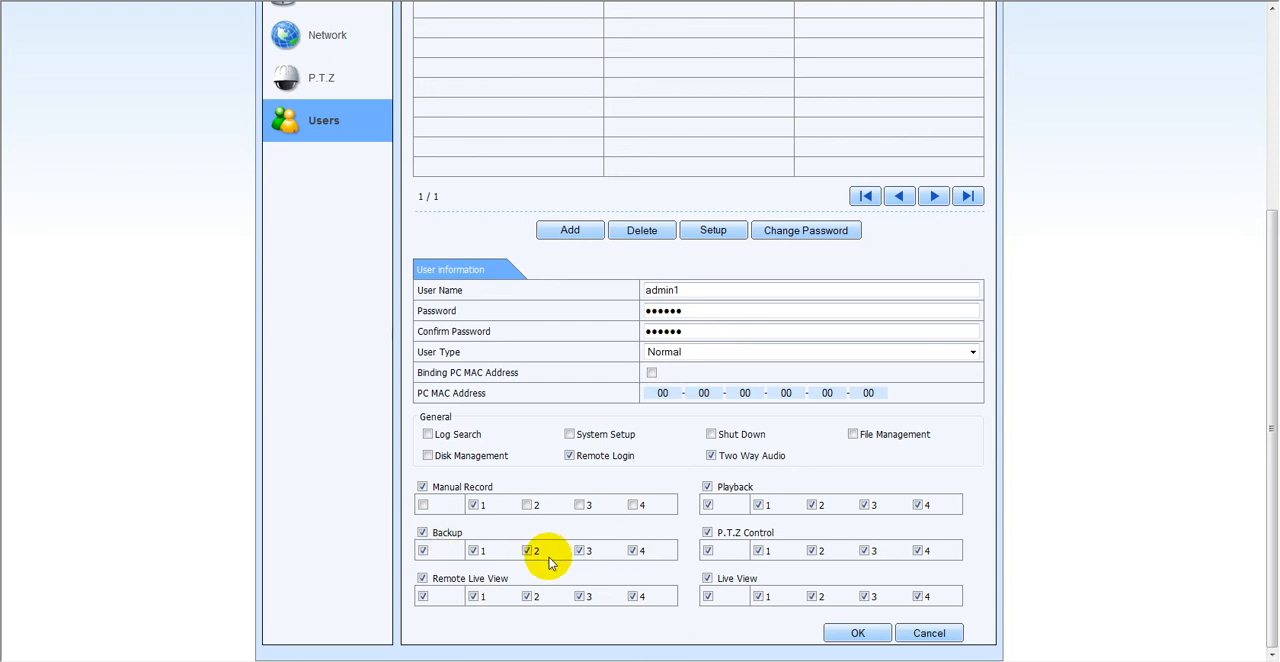
left_click(422, 533)
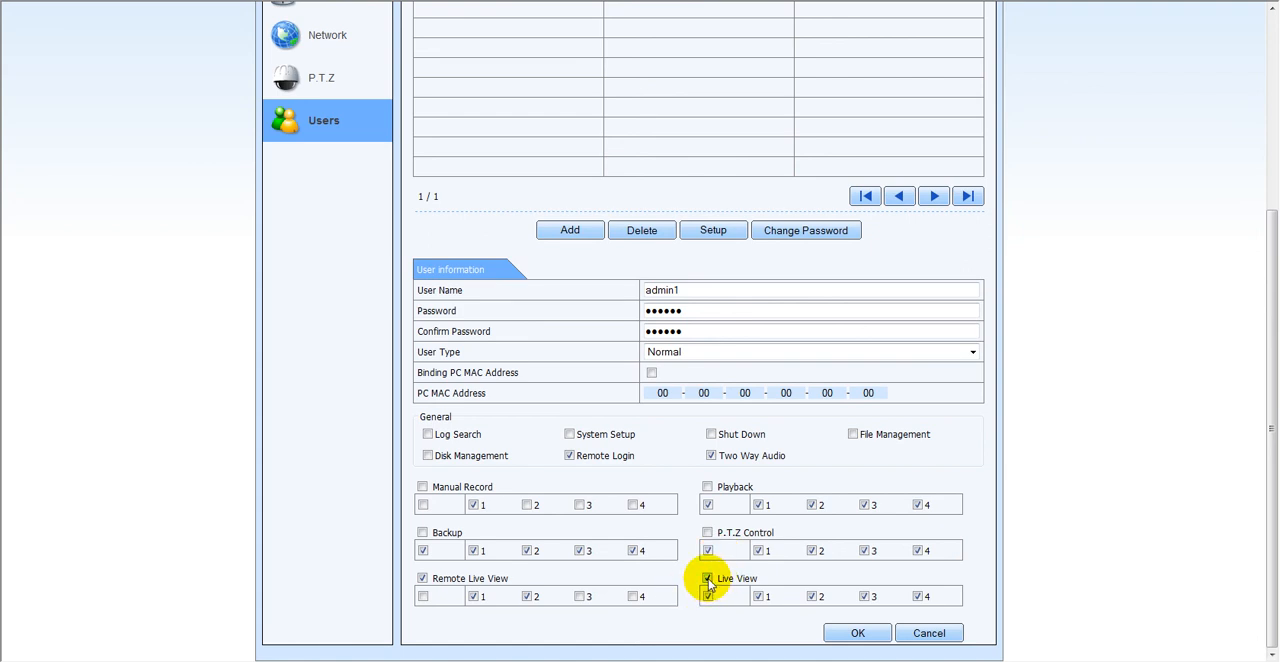
- Disable Live View for admin1, select only its channels 1 and 2, and save the new user
left_click(708, 579)
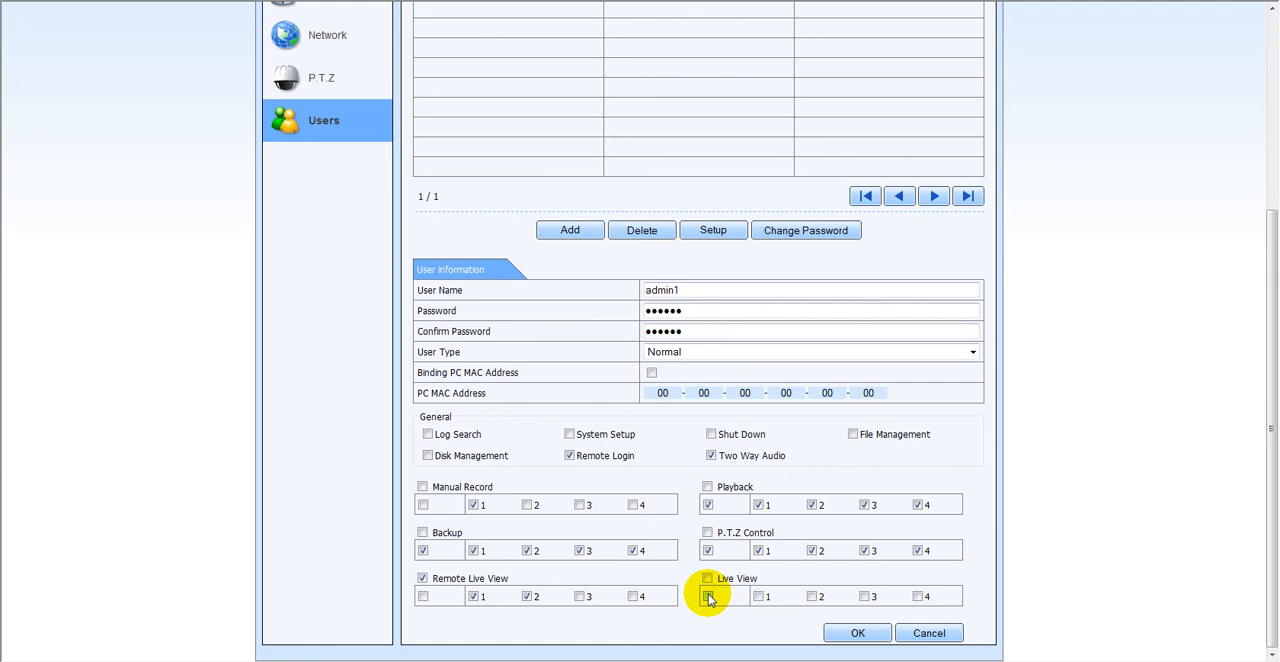
left_click(758, 597)
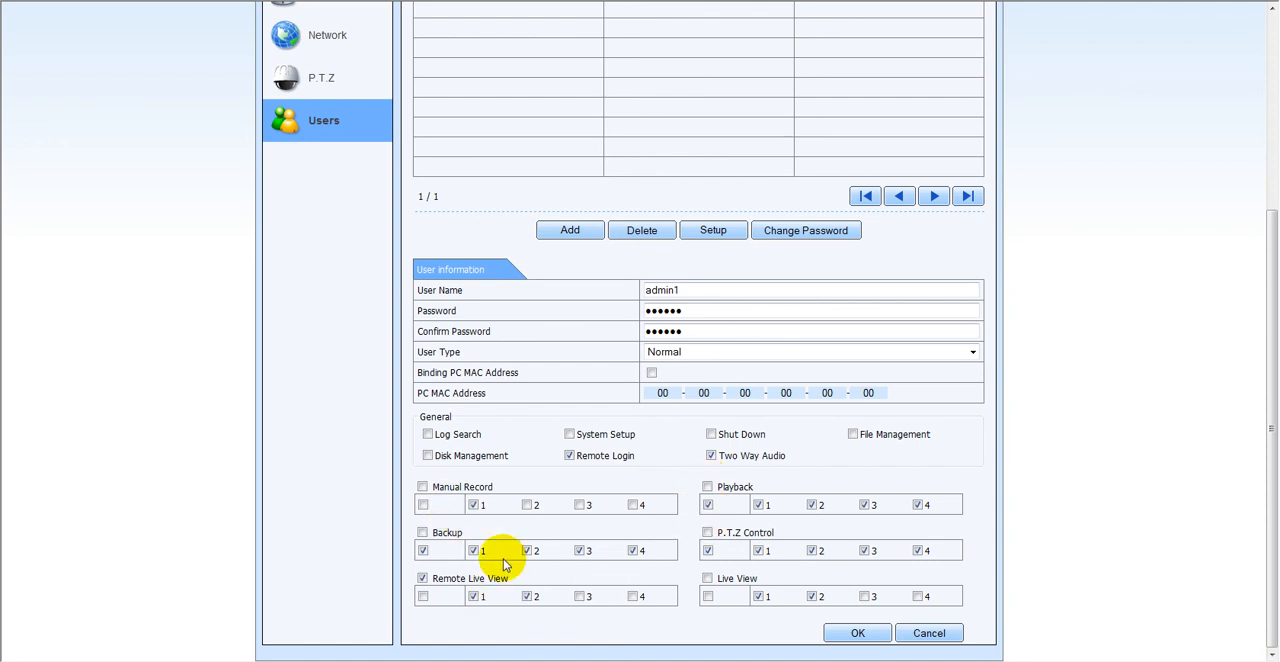
left_click(859, 634)
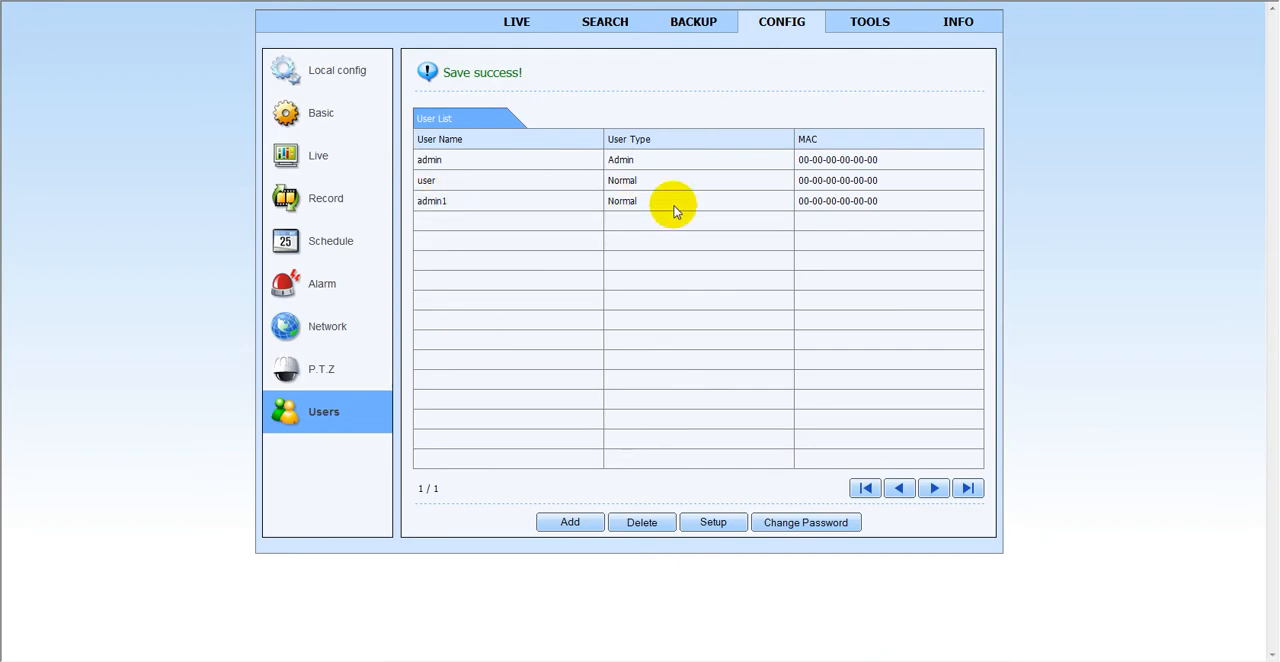
- Leave the user settings for the live page and try to log in as admin with the account password
left_click(517, 28)
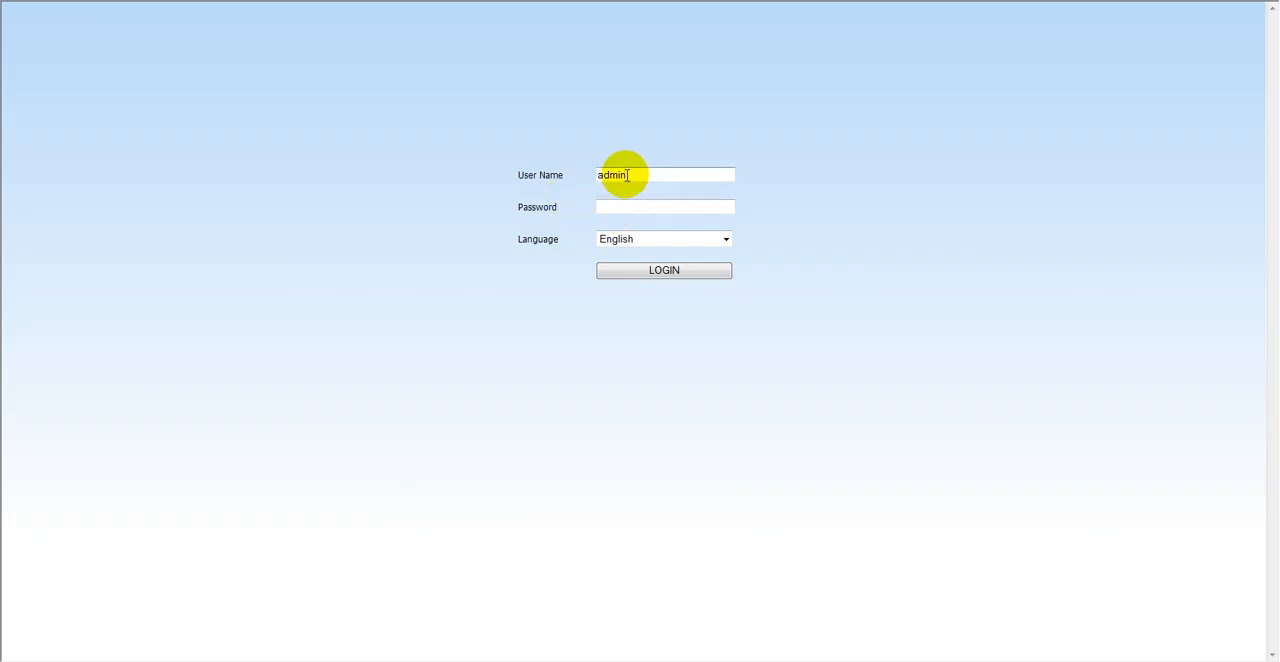
left_click(608, 207)
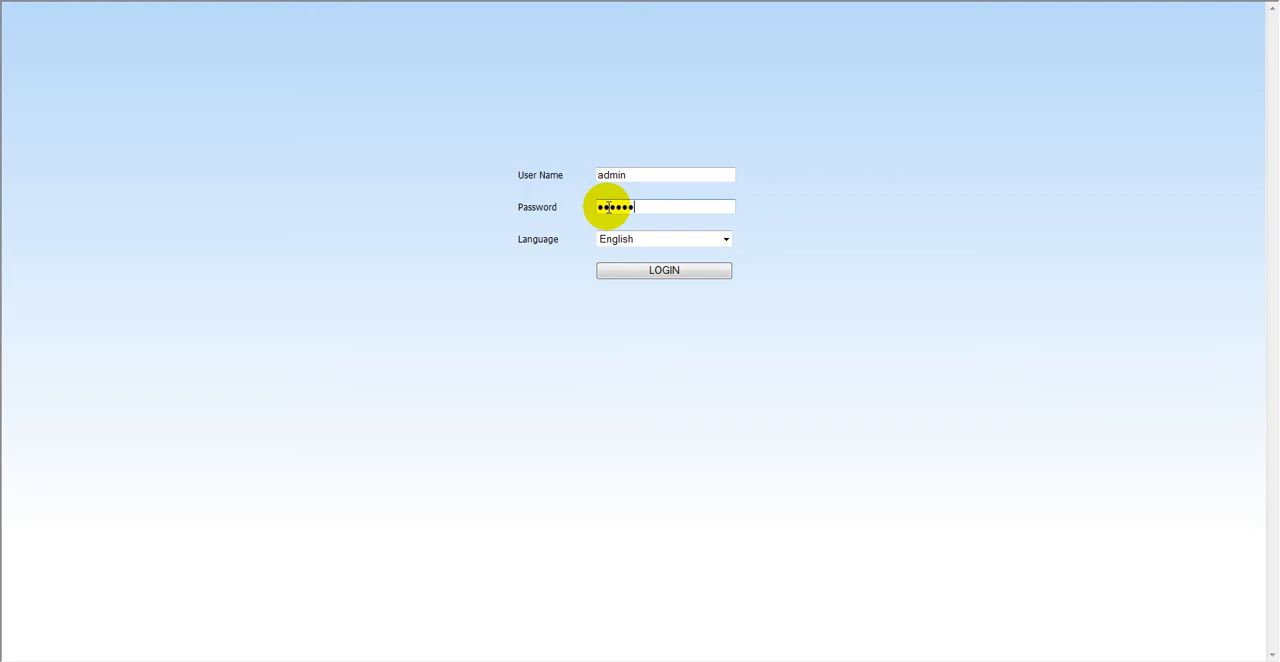
left_click(660, 271)
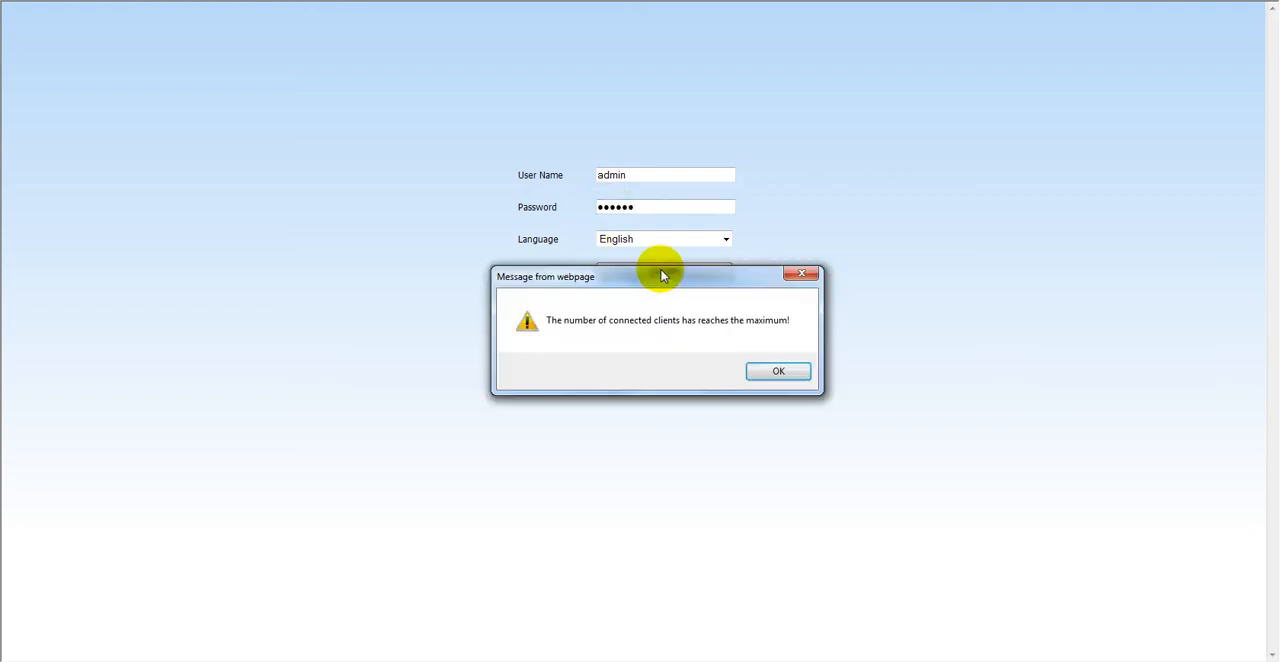
left_click(767, 371)
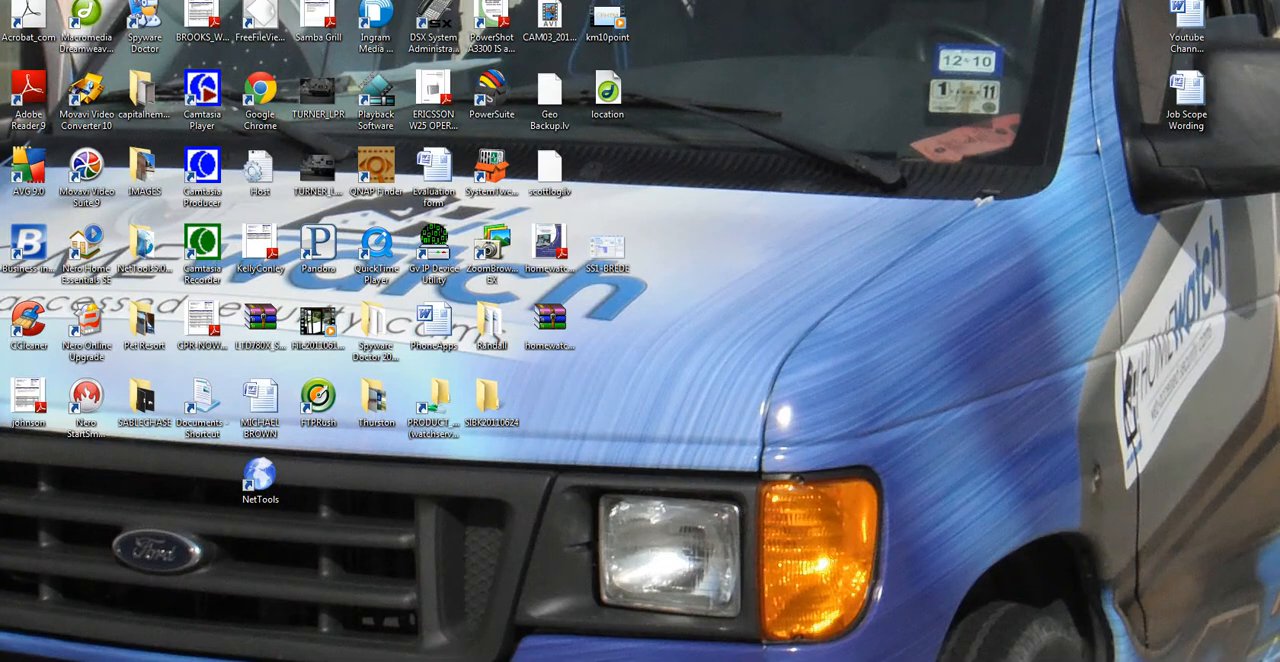
- Launch the web browser again from the desktop and open the DVR's login page
left_click(24, 660)
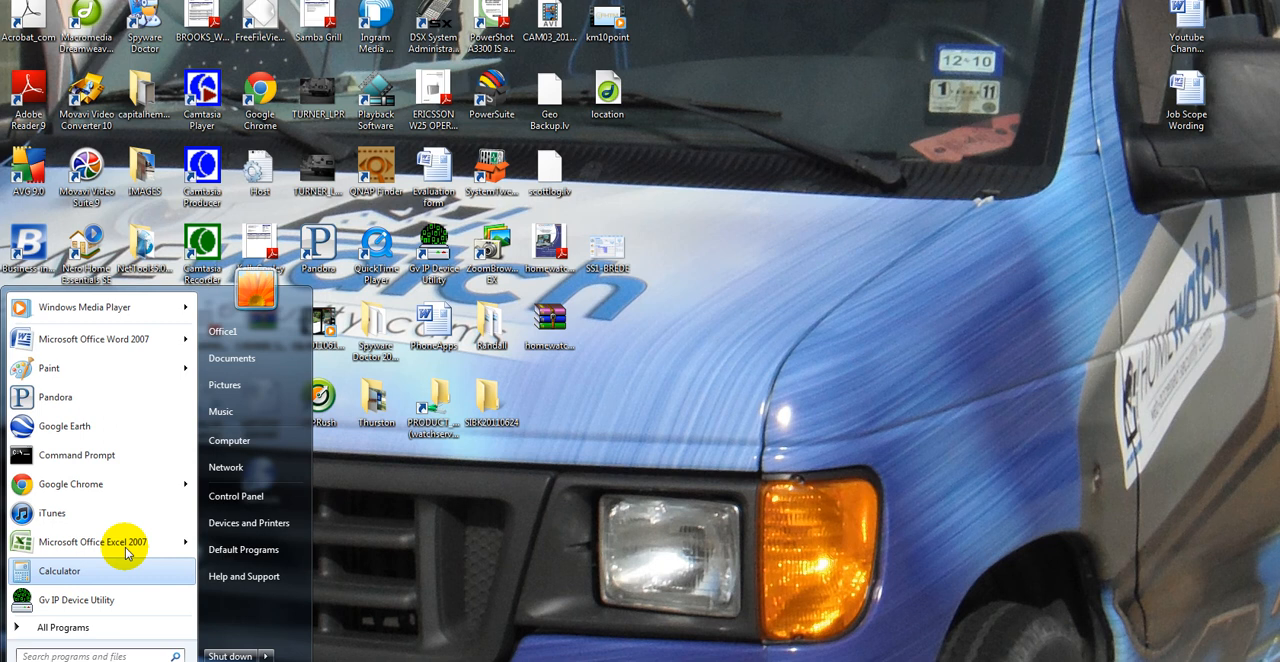
left_click(500, 436)
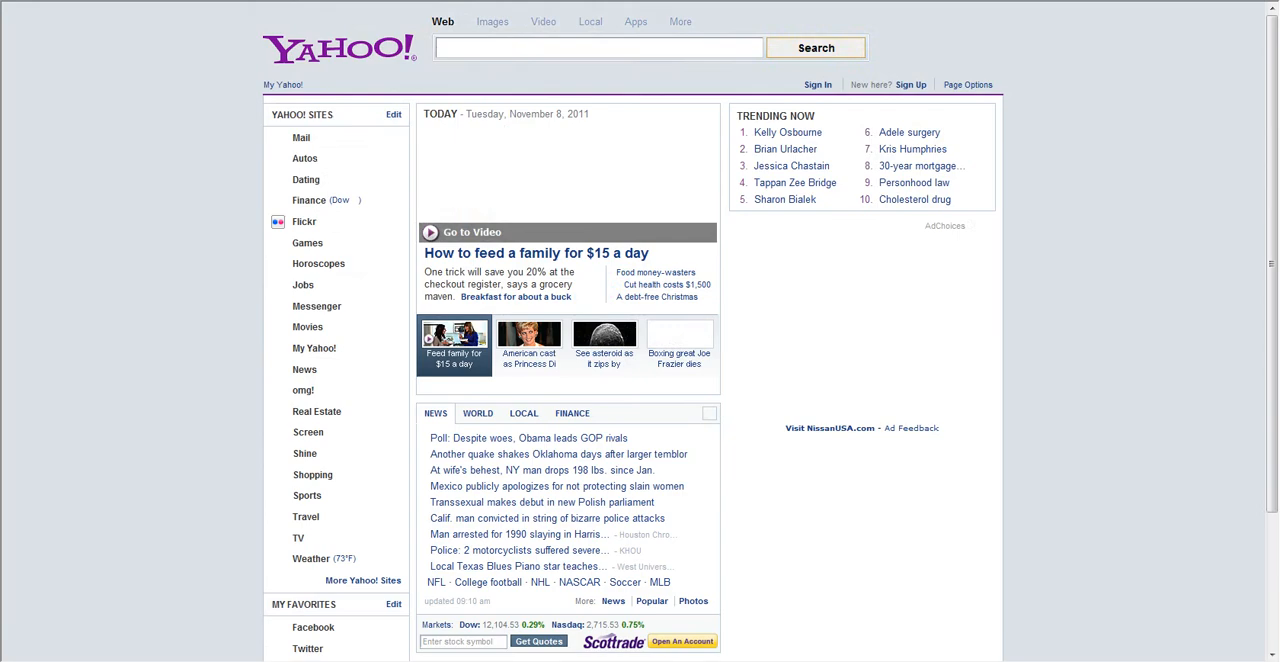
left_click(981, 1)
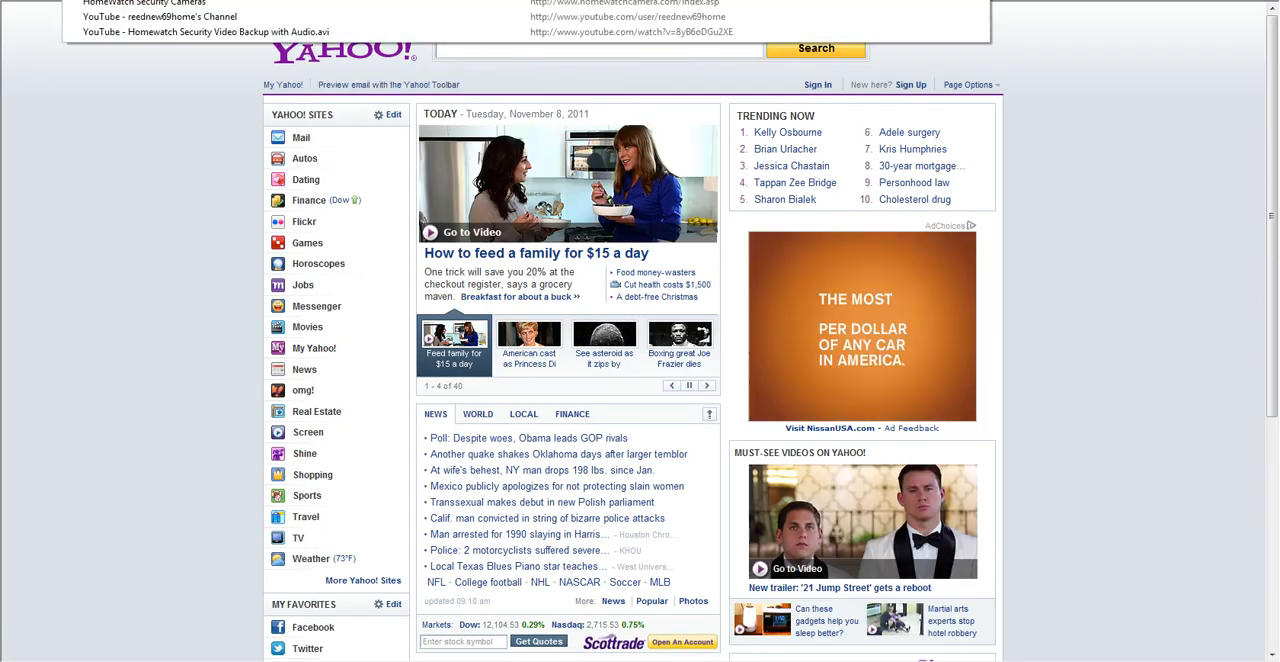
key("Escape")
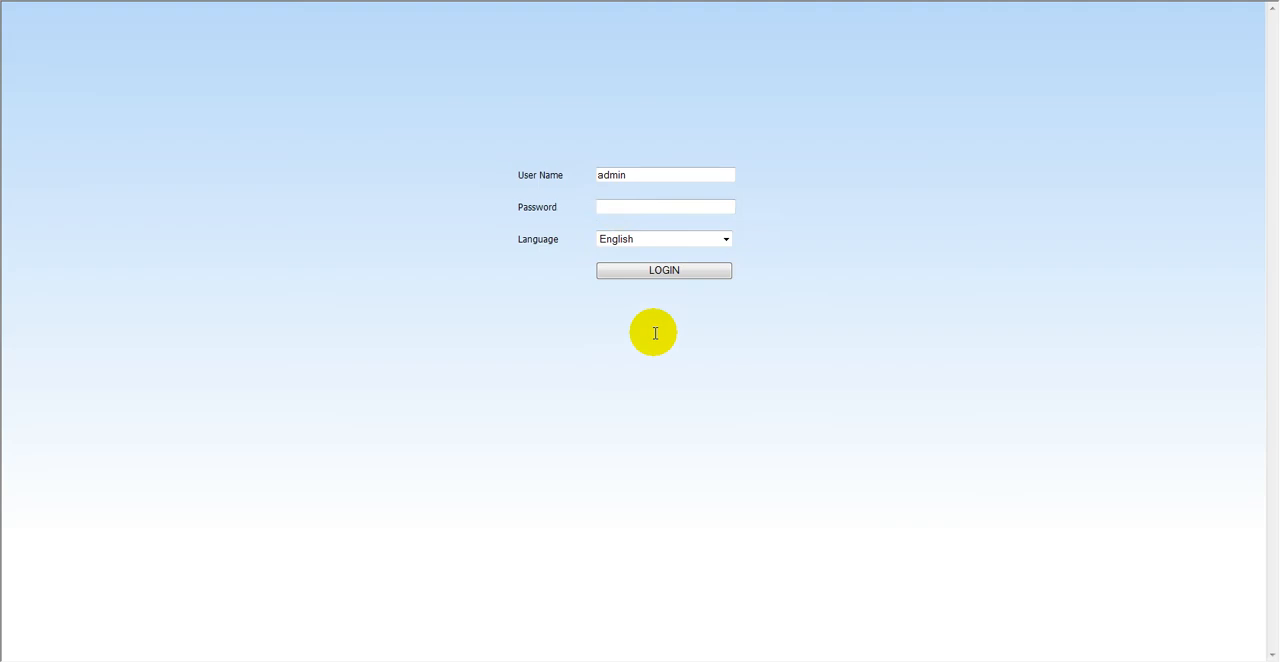
- Log in as admin with the account password and show the P.T.Z controls in the live view
left_click(619, 207)
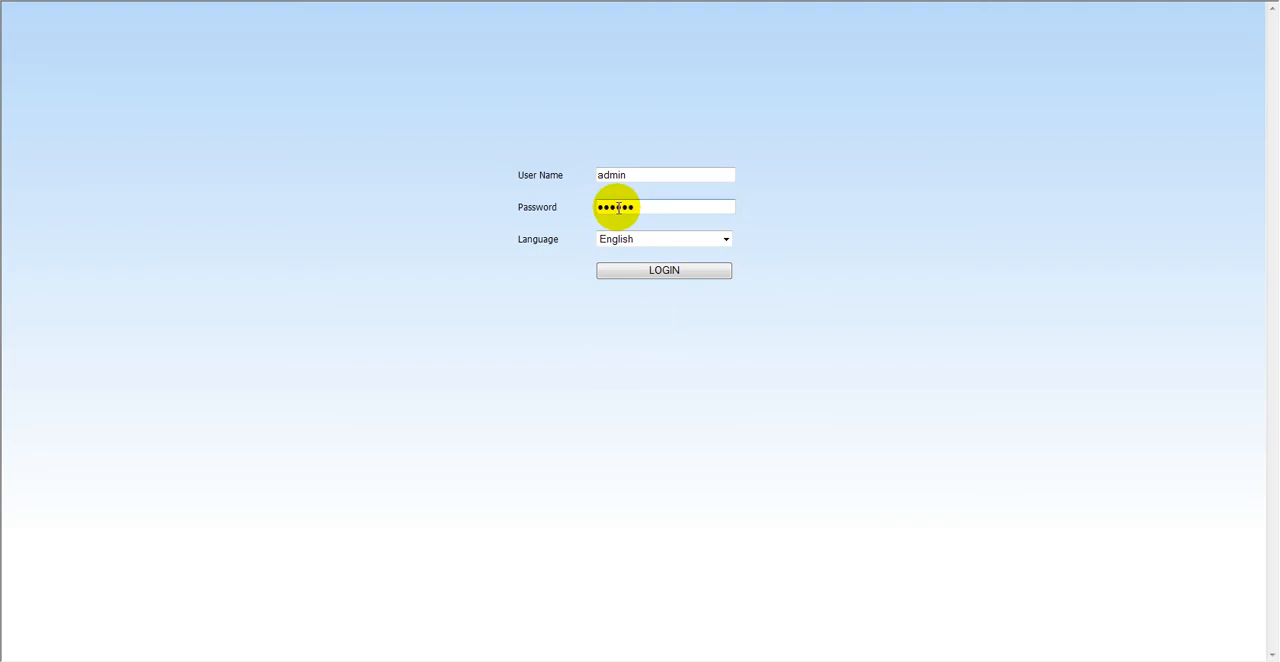
key("Return")
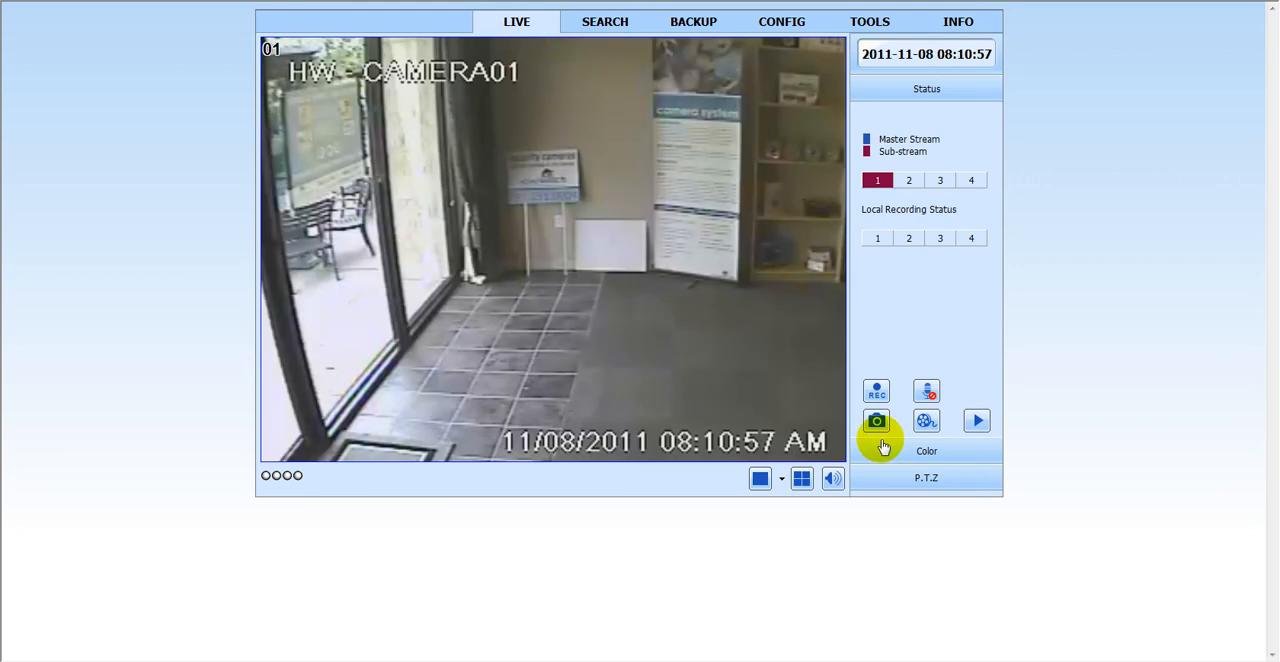
left_click(925, 477)
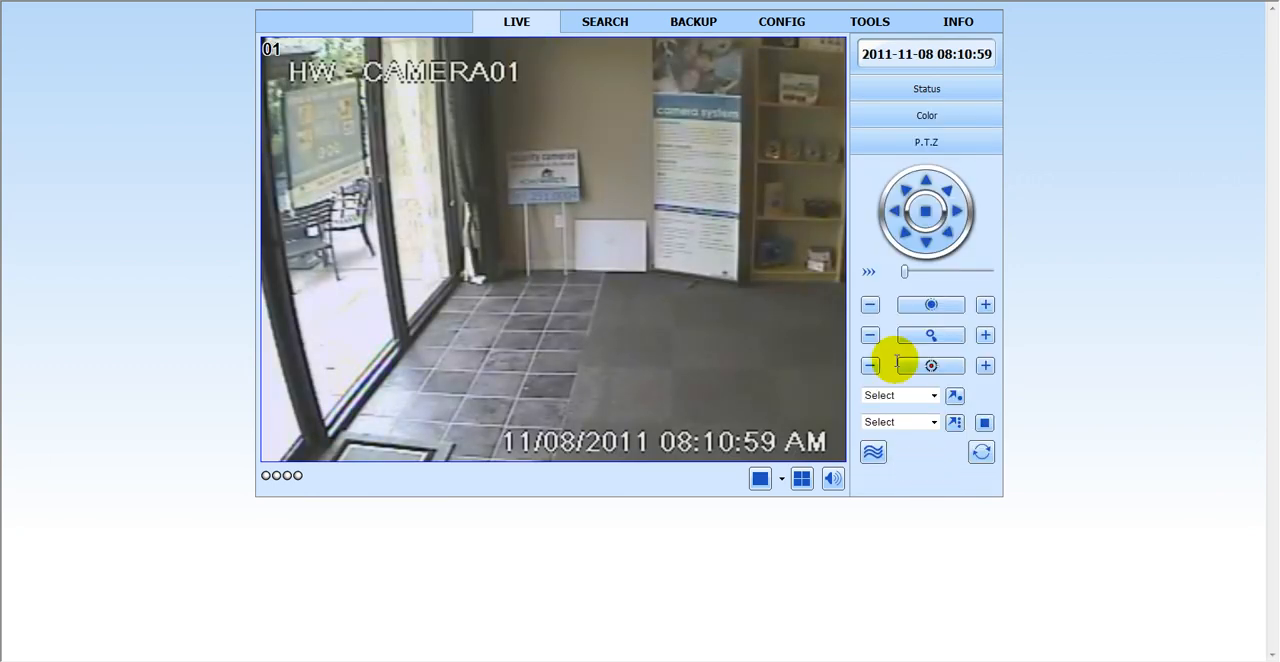
- Review the live view's color and status controls and the search, backup and configuration pages while logged in as admin
left_click(921, 116)
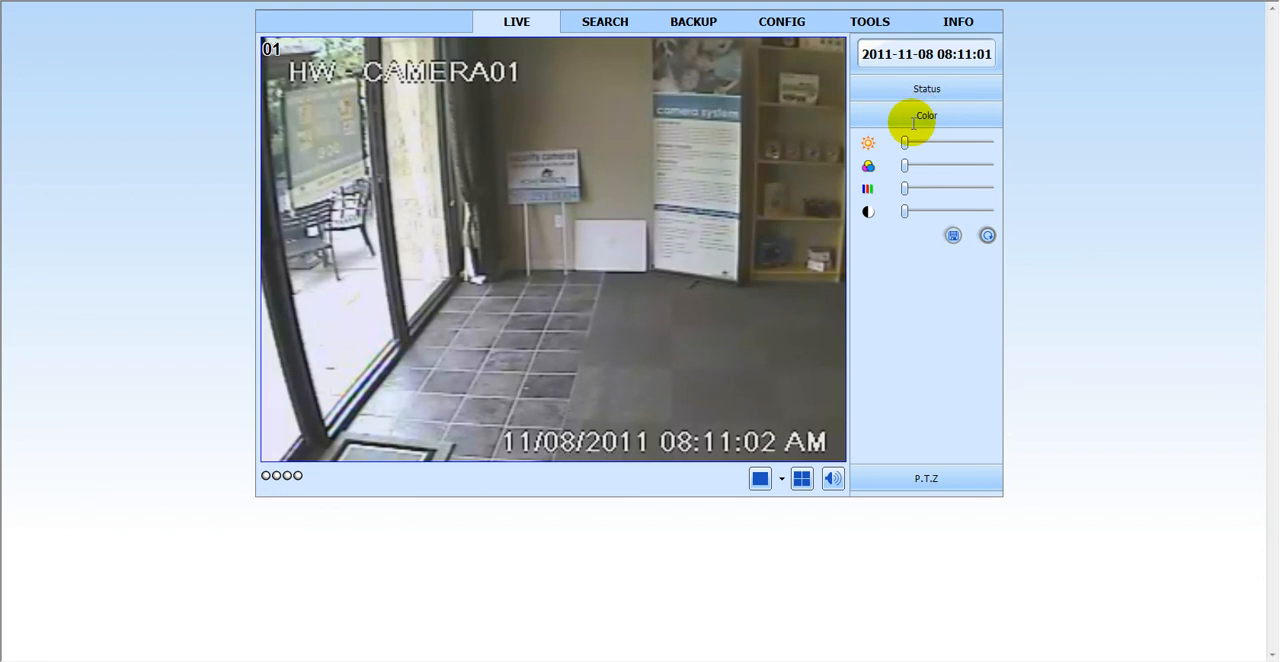
left_click(926, 90)
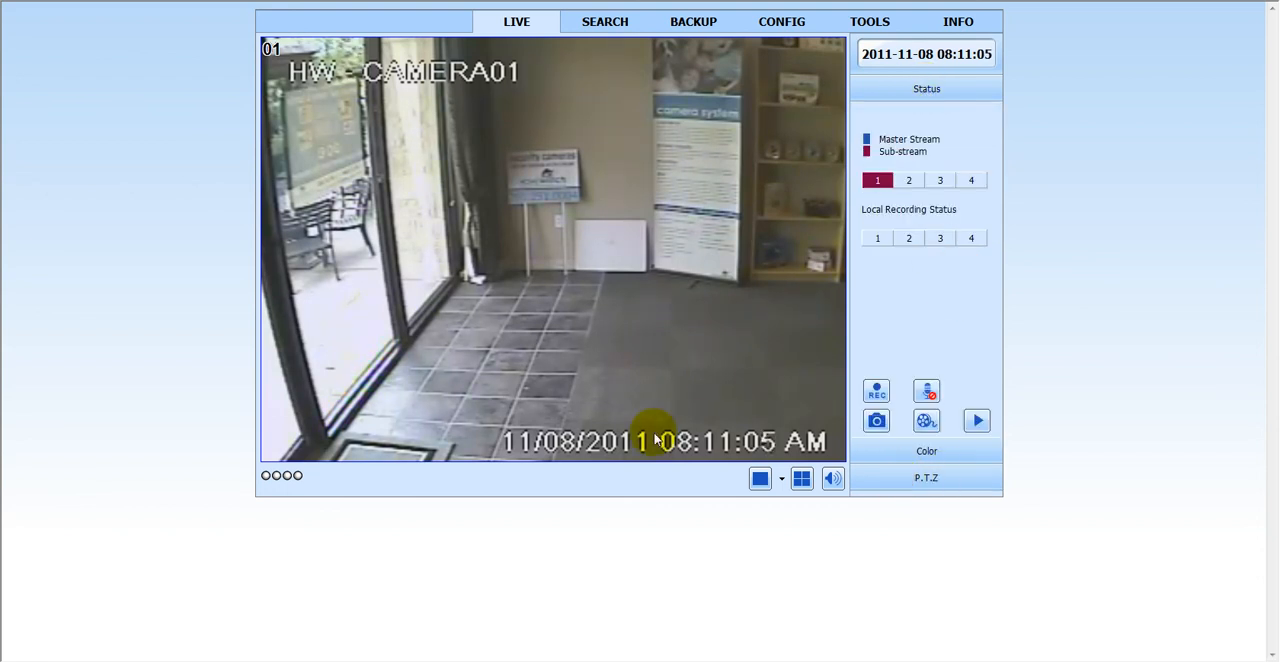
left_click(589, 22)
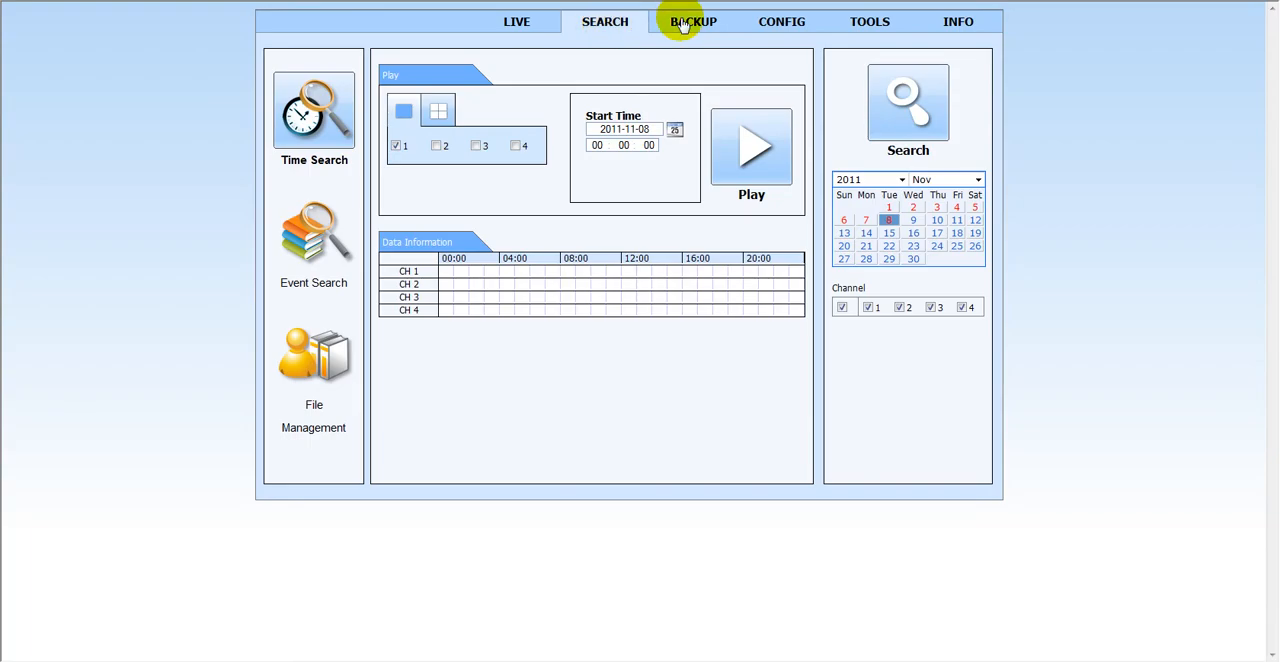
left_click(681, 23)
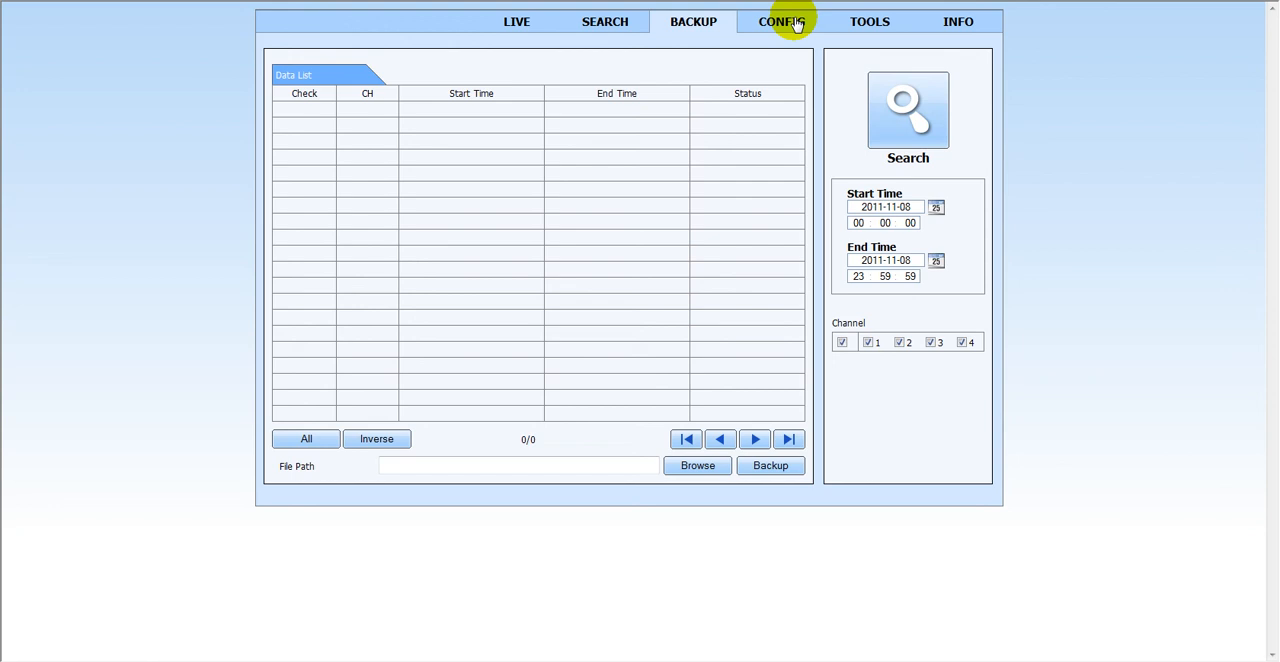
left_click(795, 23)
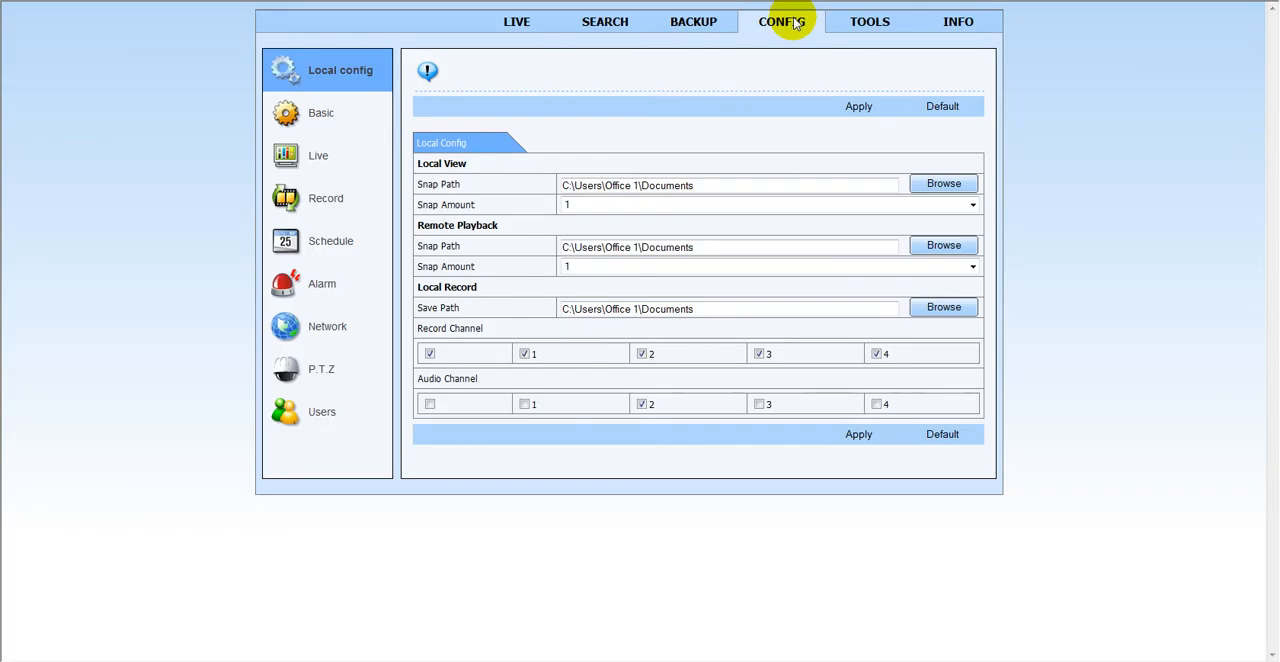
- Reload the DVR page to return to its login form and try to log in as admin1 with the account password
key("F4")
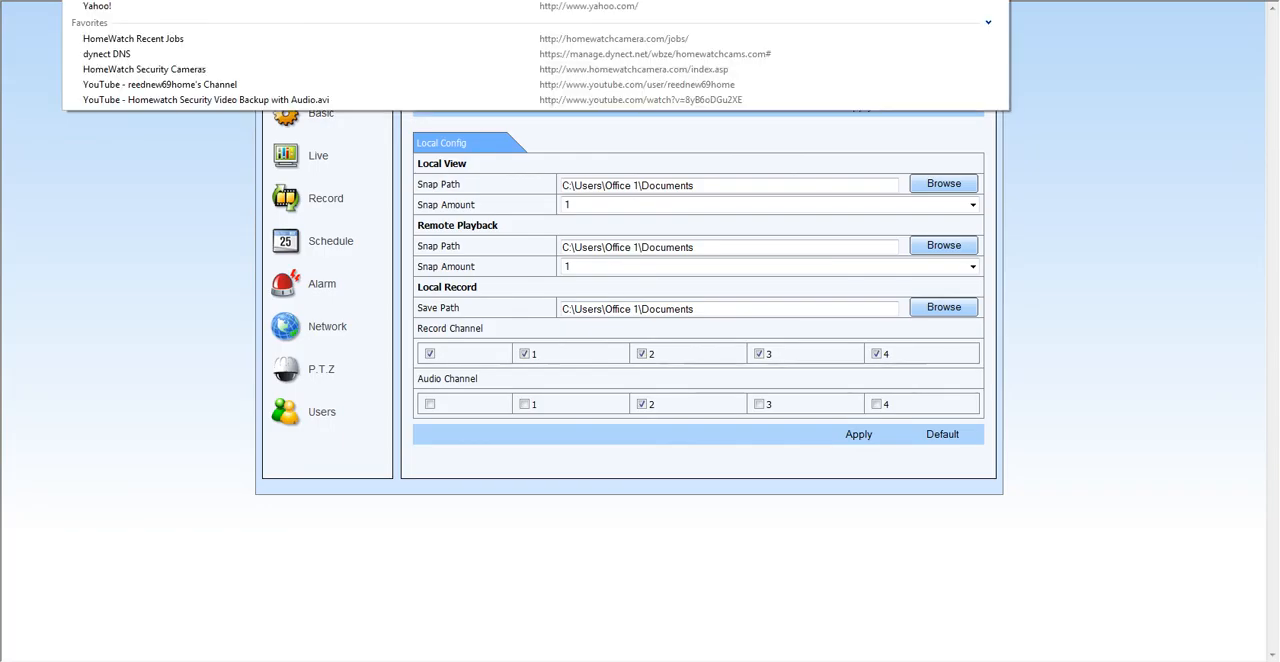
left_click(1078, 76)
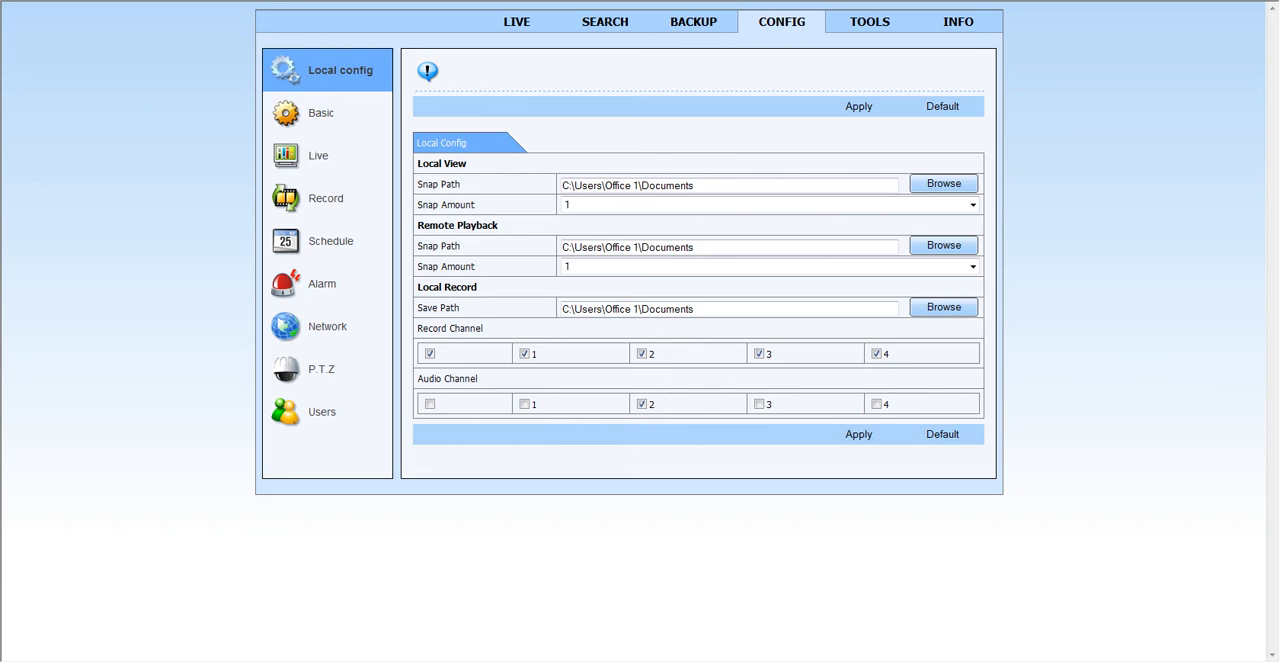
key("F5")
left_click(643, 175)
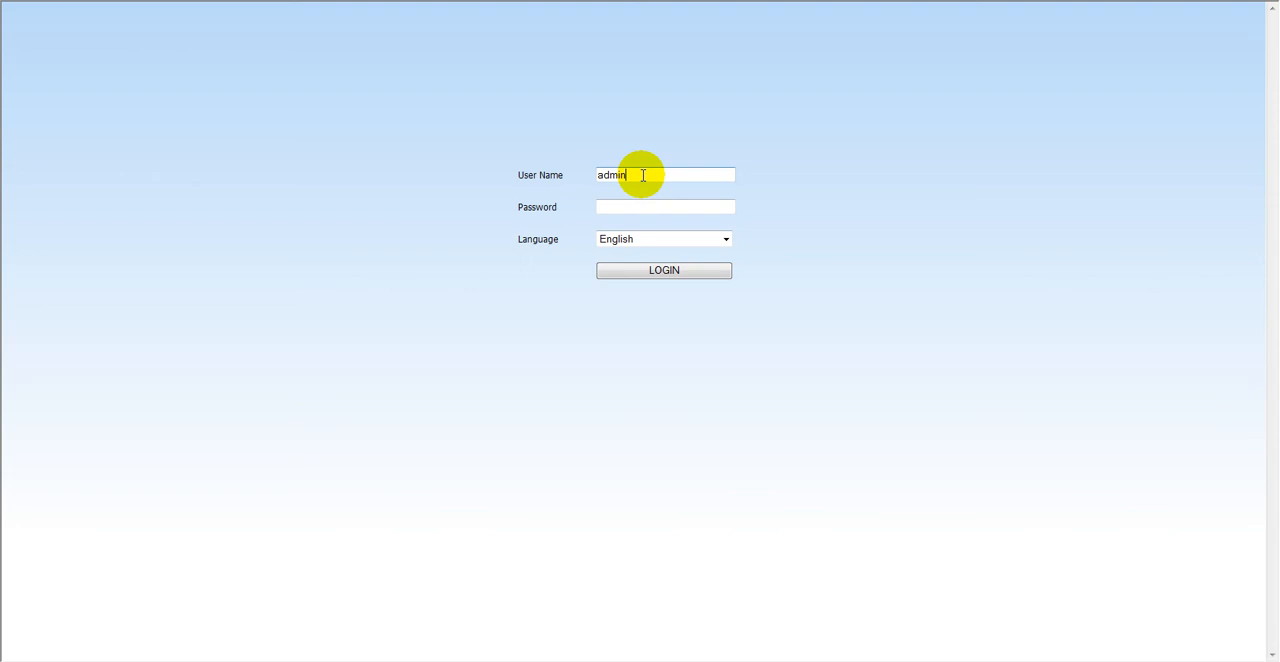
left_click(622, 205)
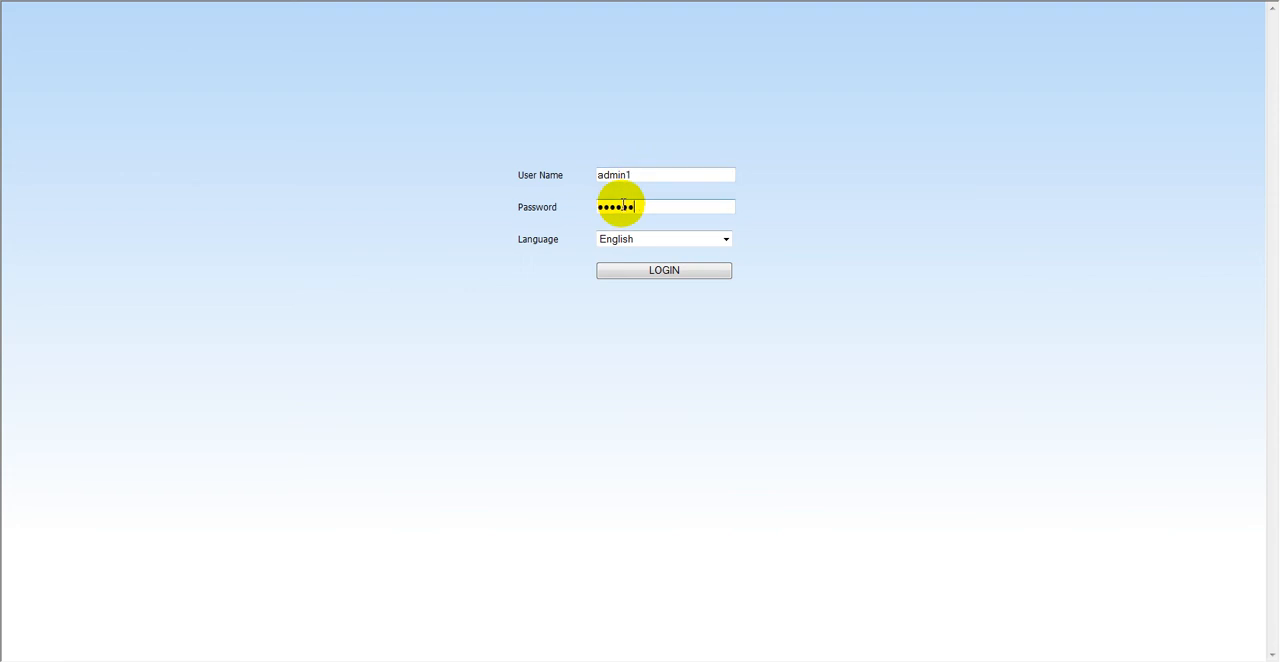
key("Return")
left_click(763, 354)
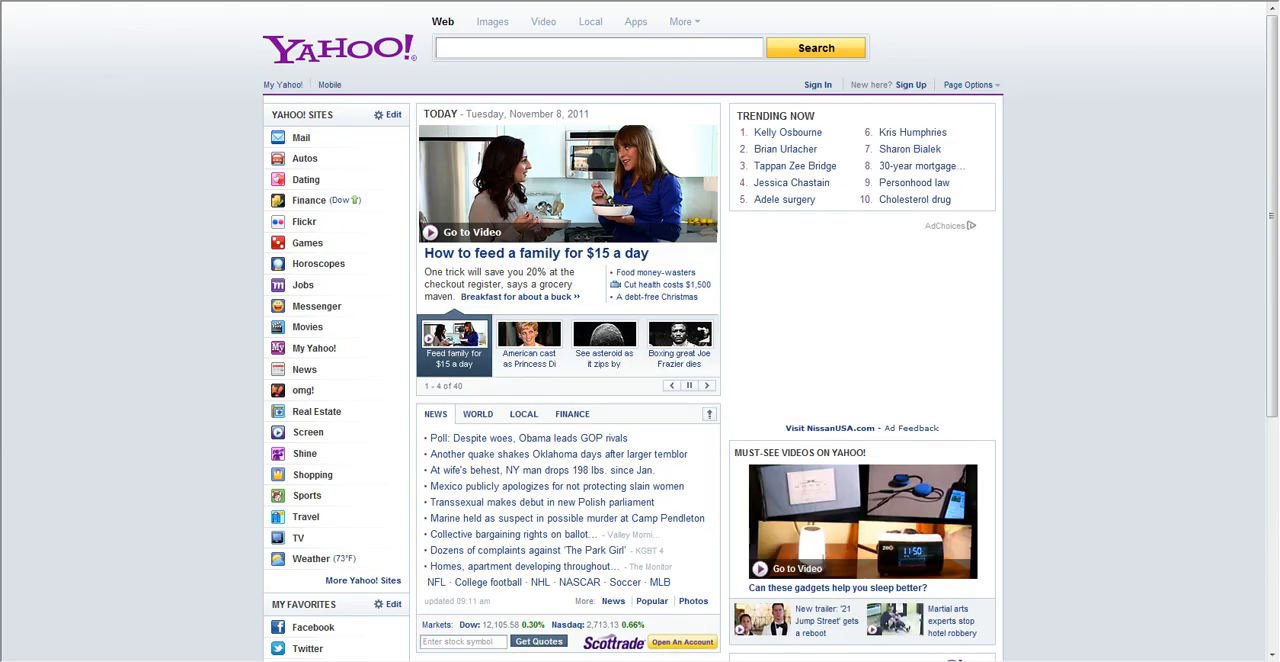
- Reopen the DVR's login page from the browser's home page and try to log in as admin1 with the account password
left_click(980, 1)
left_click(645, 1)
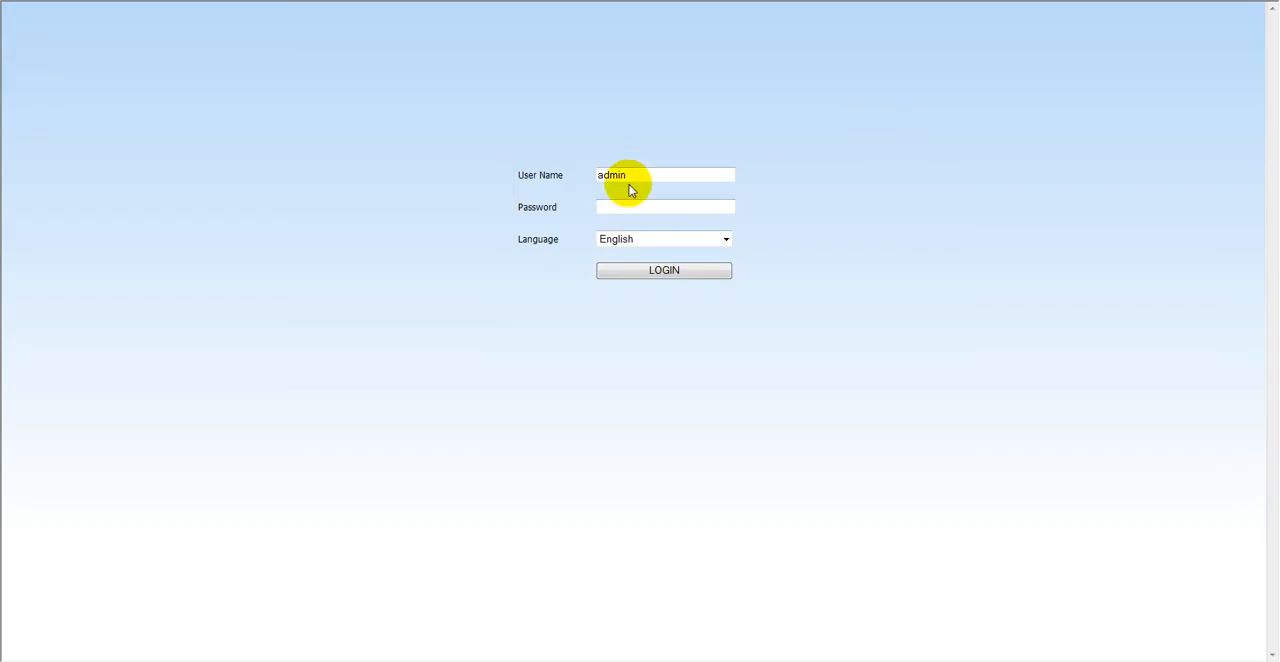
type("1")
left_click(621, 208)
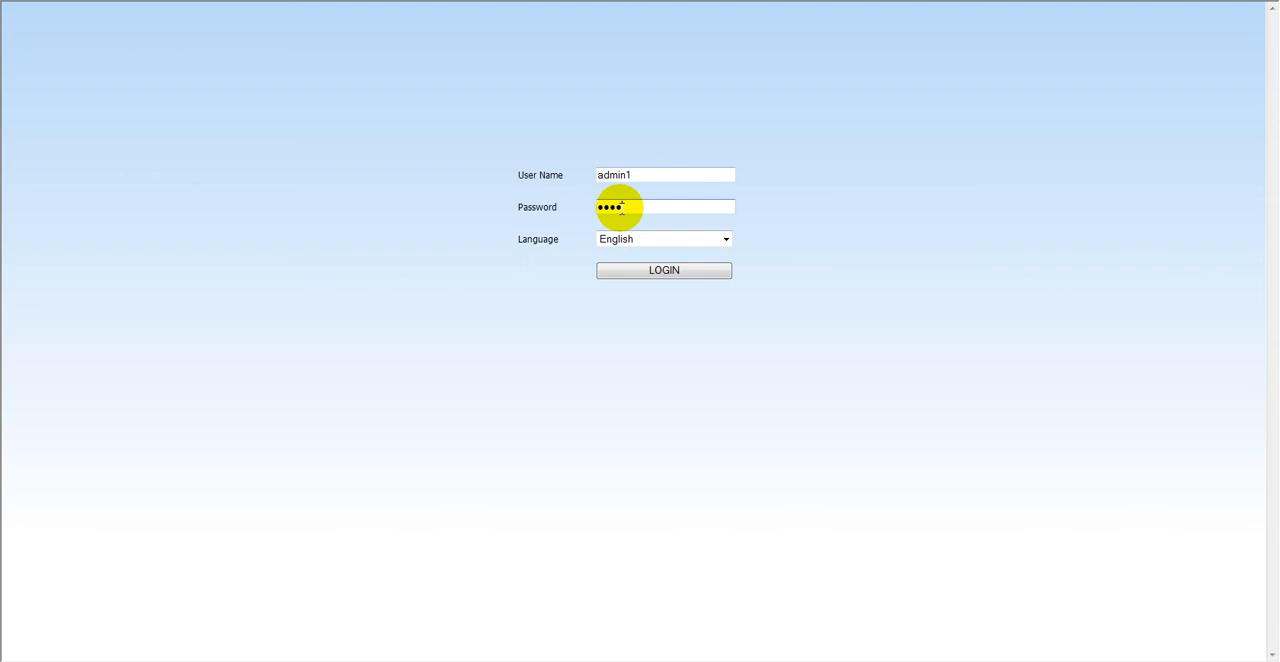
type("1")
left_click(647, 272)
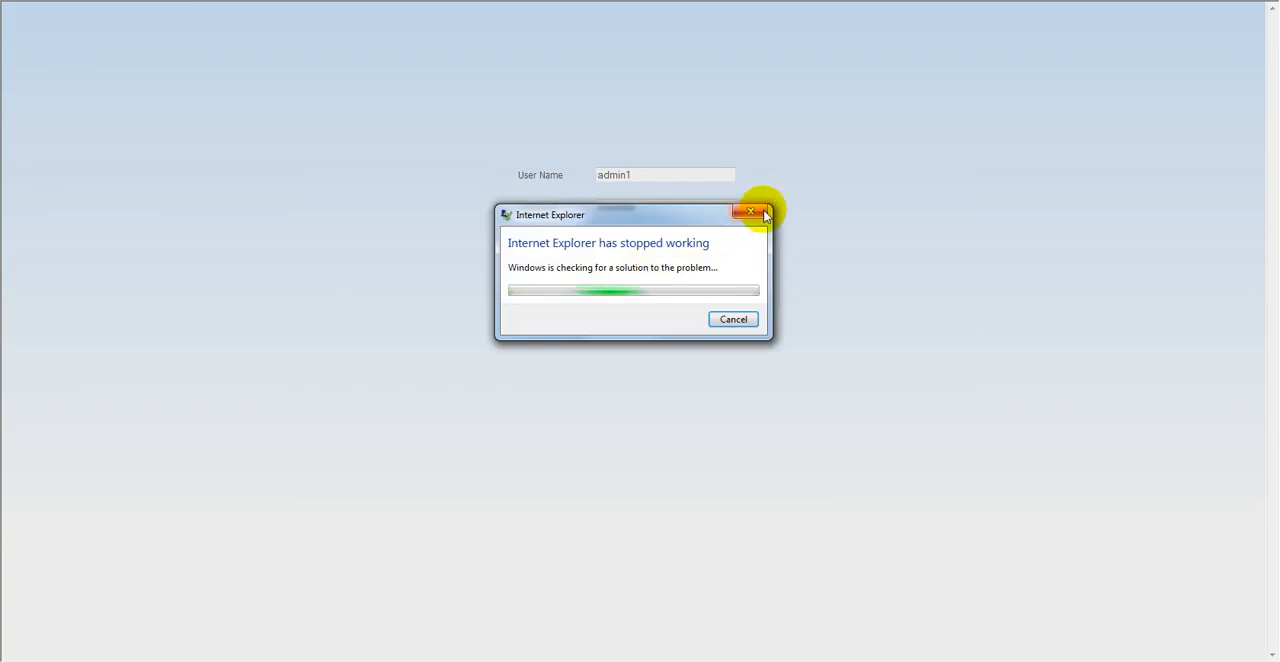
left_click(751, 211)
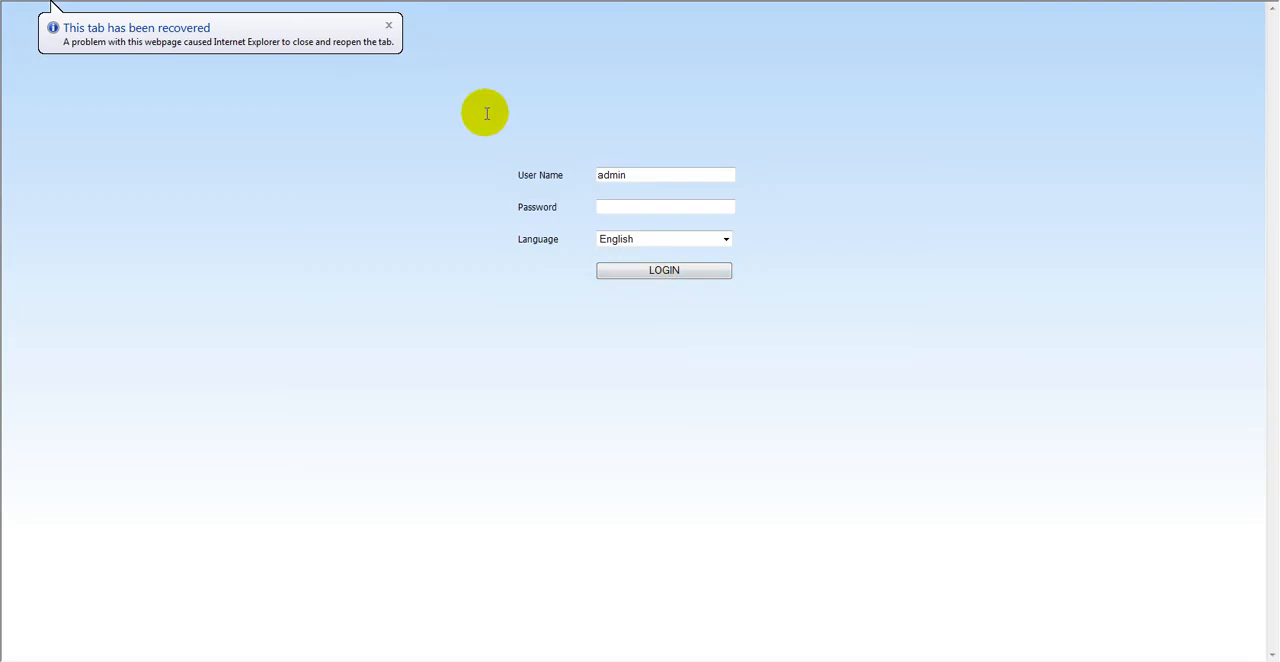
- Dismiss the tab recovery notice and try to log in as admin with the account password
left_click(388, 25)
left_click(613, 205)
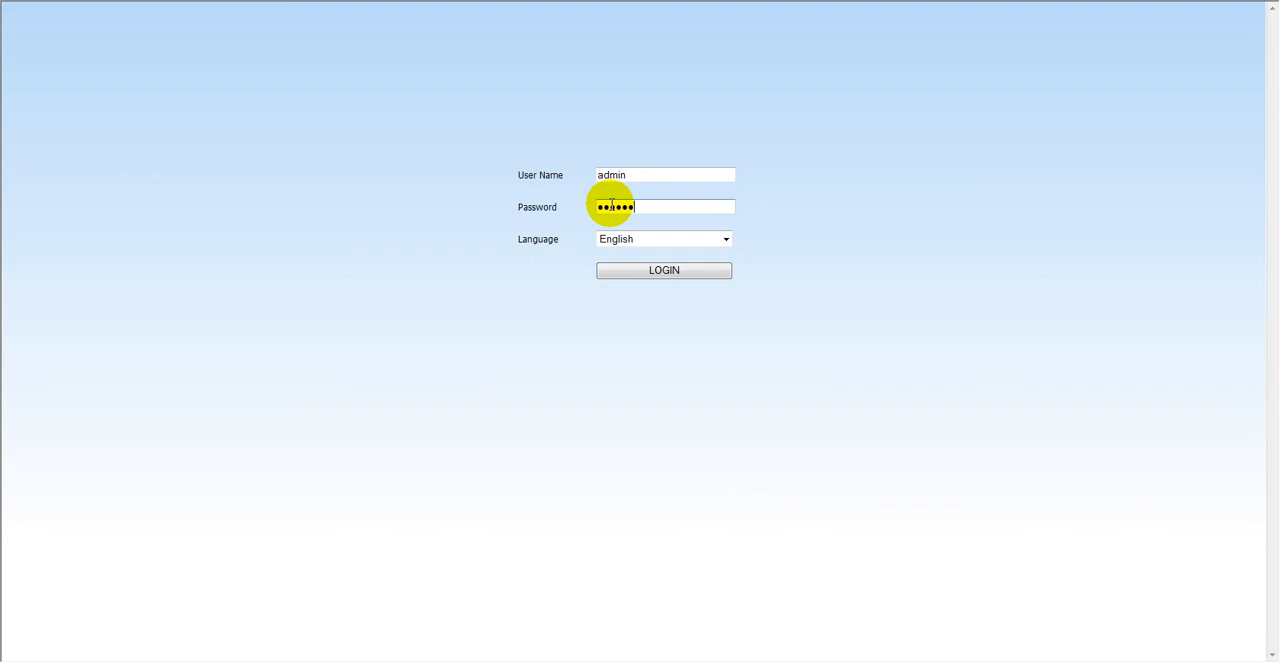
key("Return")
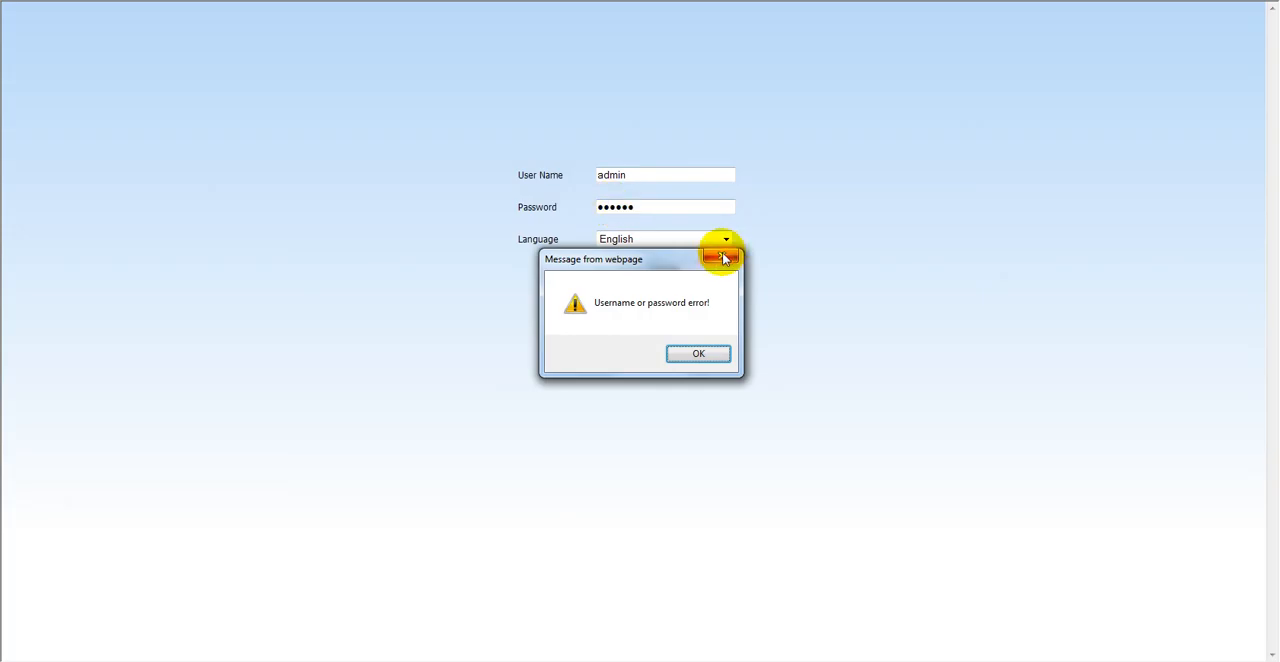
key("Return")
- Change the user name on the login form to admin1 and try to log in
left_click(632, 175)
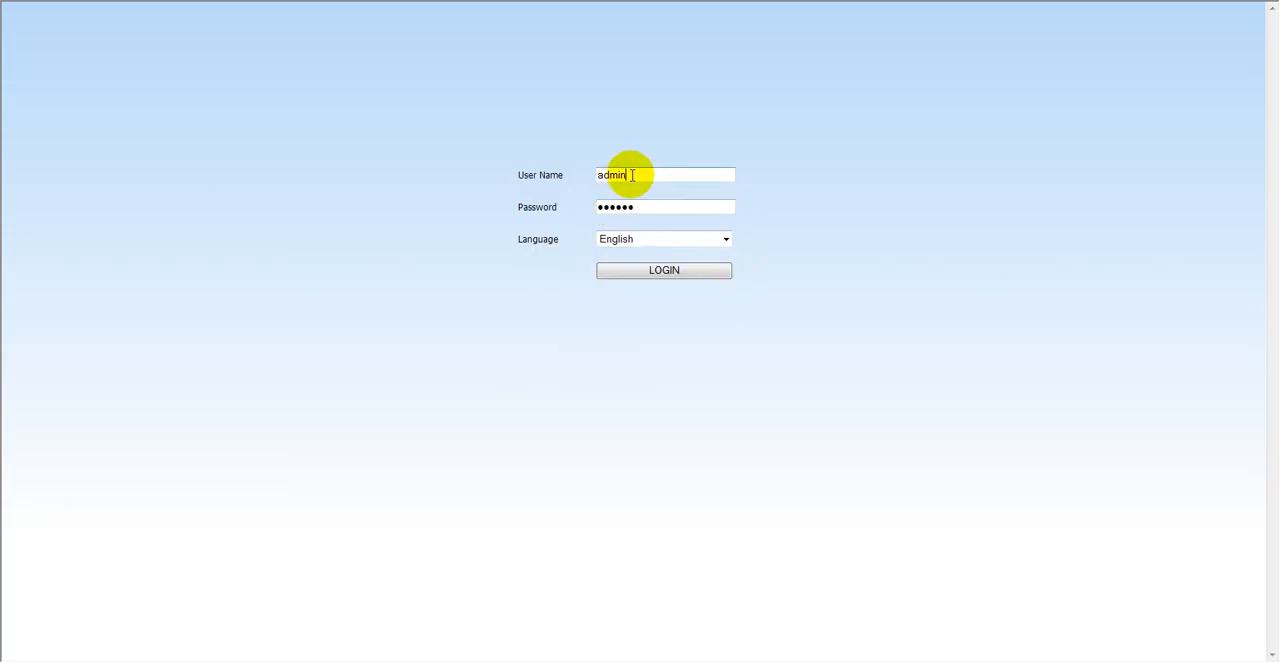
type("1")
left_click(660, 271)
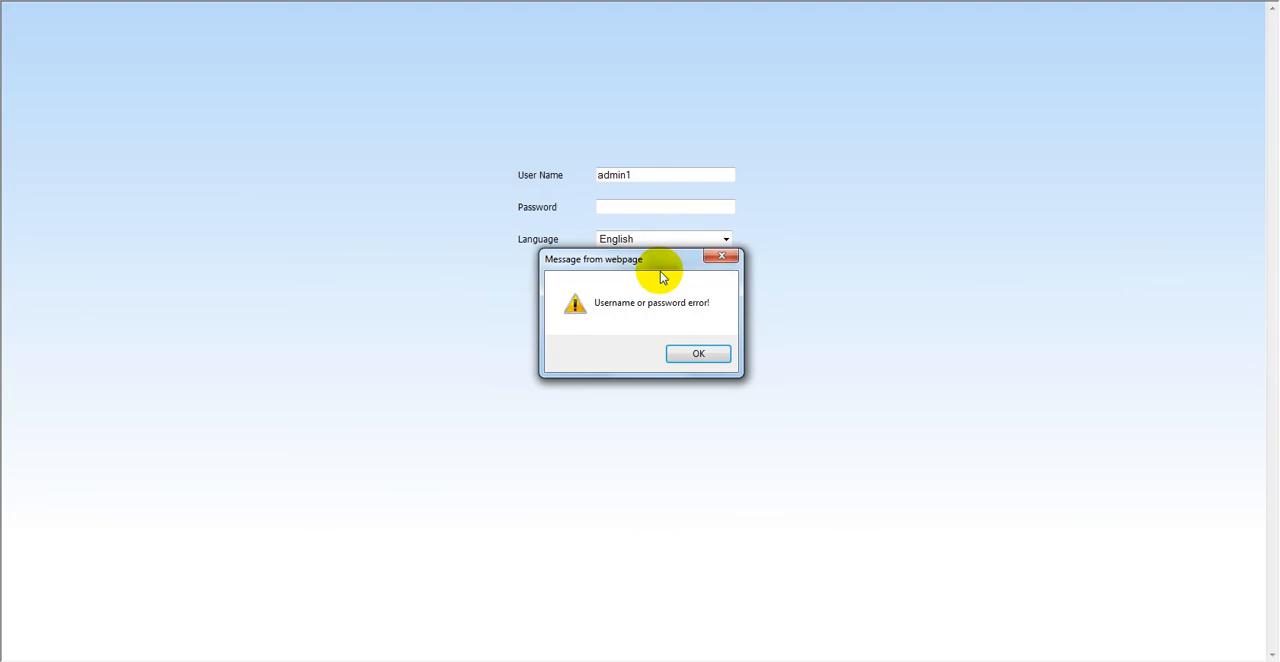
left_click(720, 256)
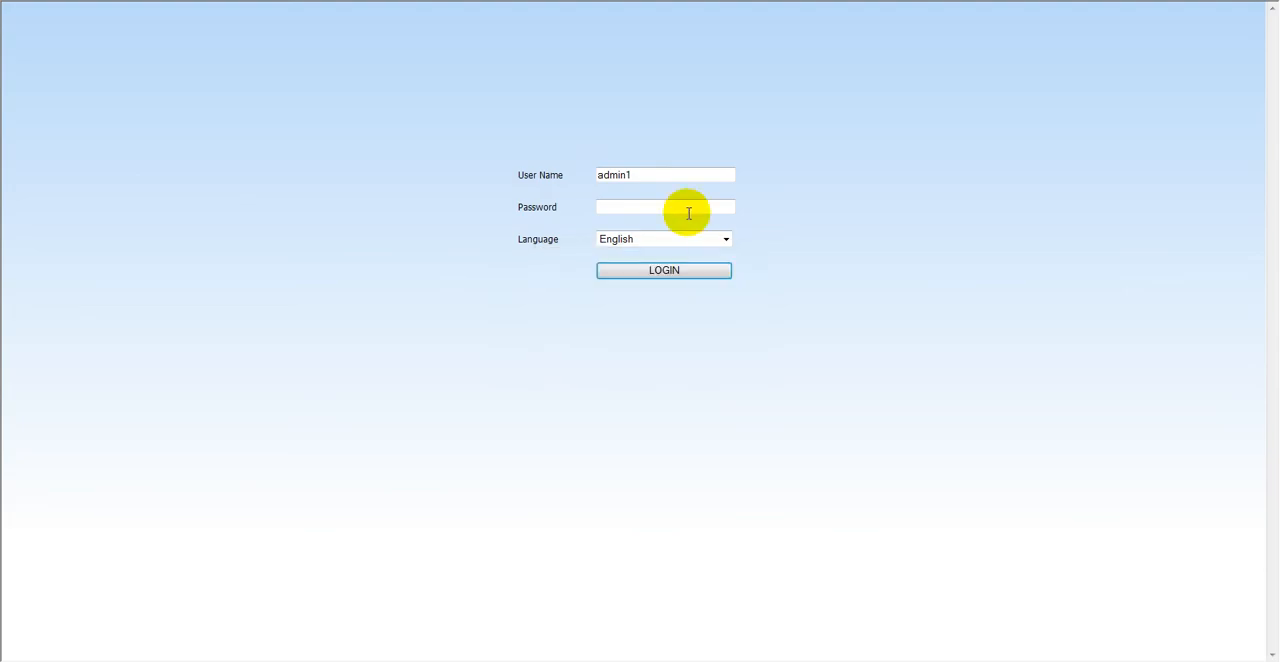
- Enter the account password for admin1, log in, and show the four-camera grid in the live view
left_click(608, 207)
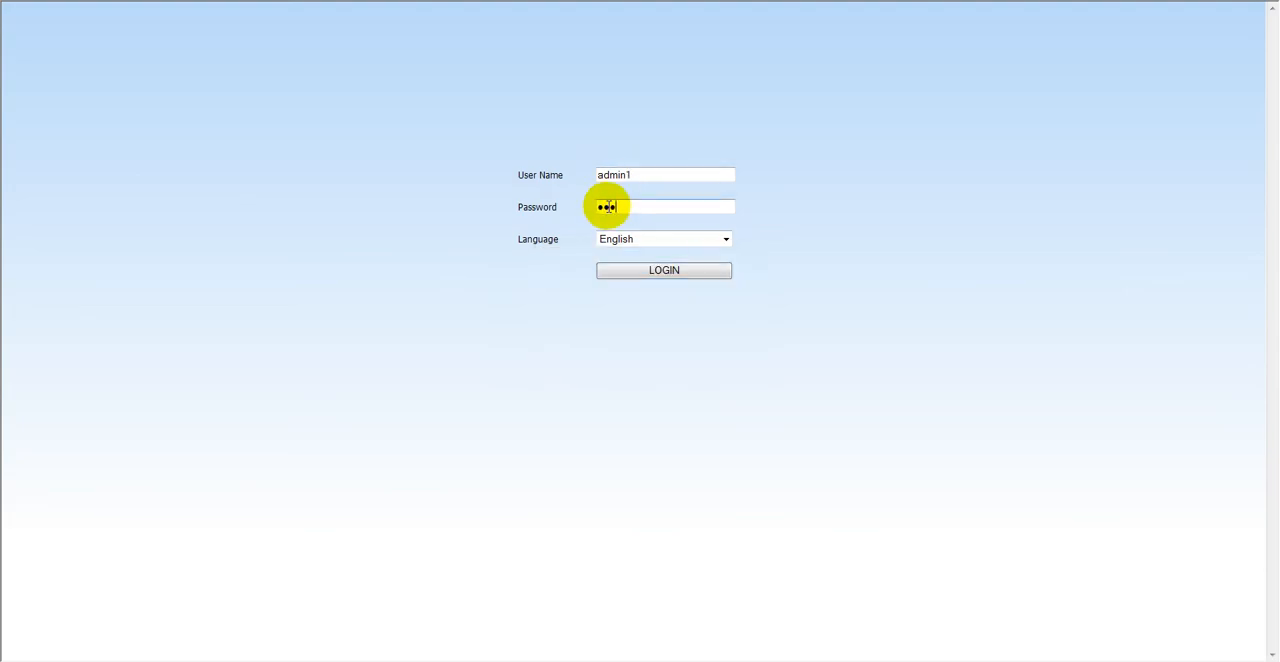
left_click(664, 273)
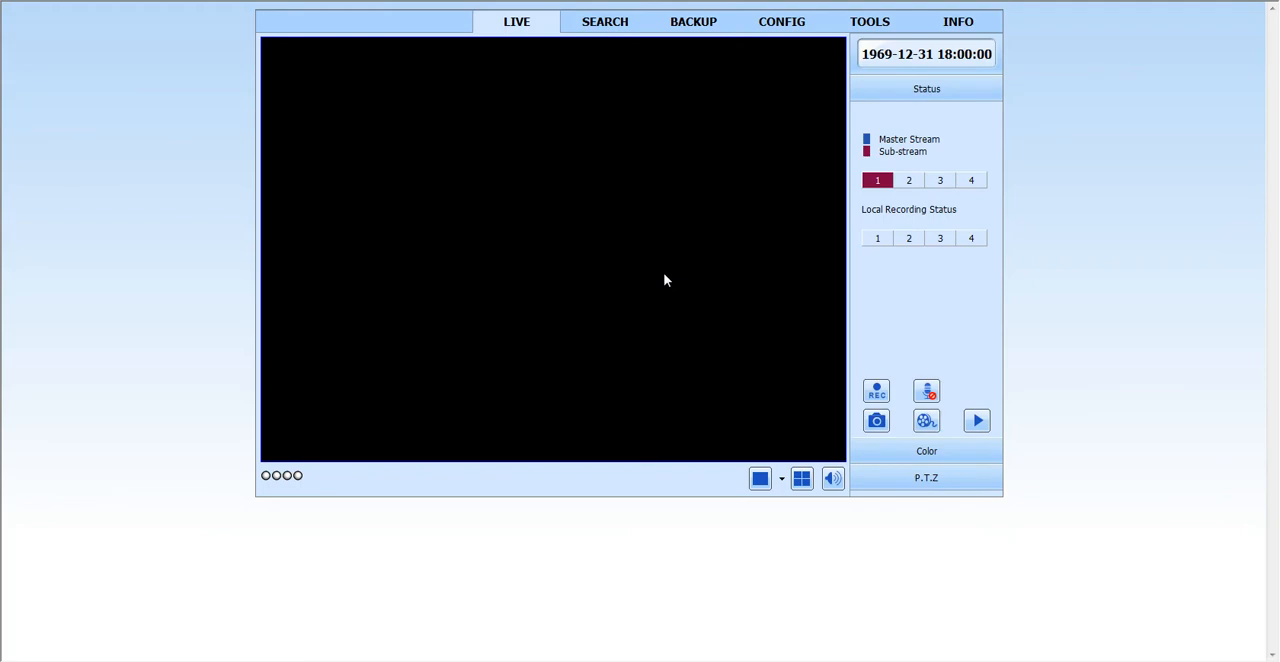
left_click(801, 481)
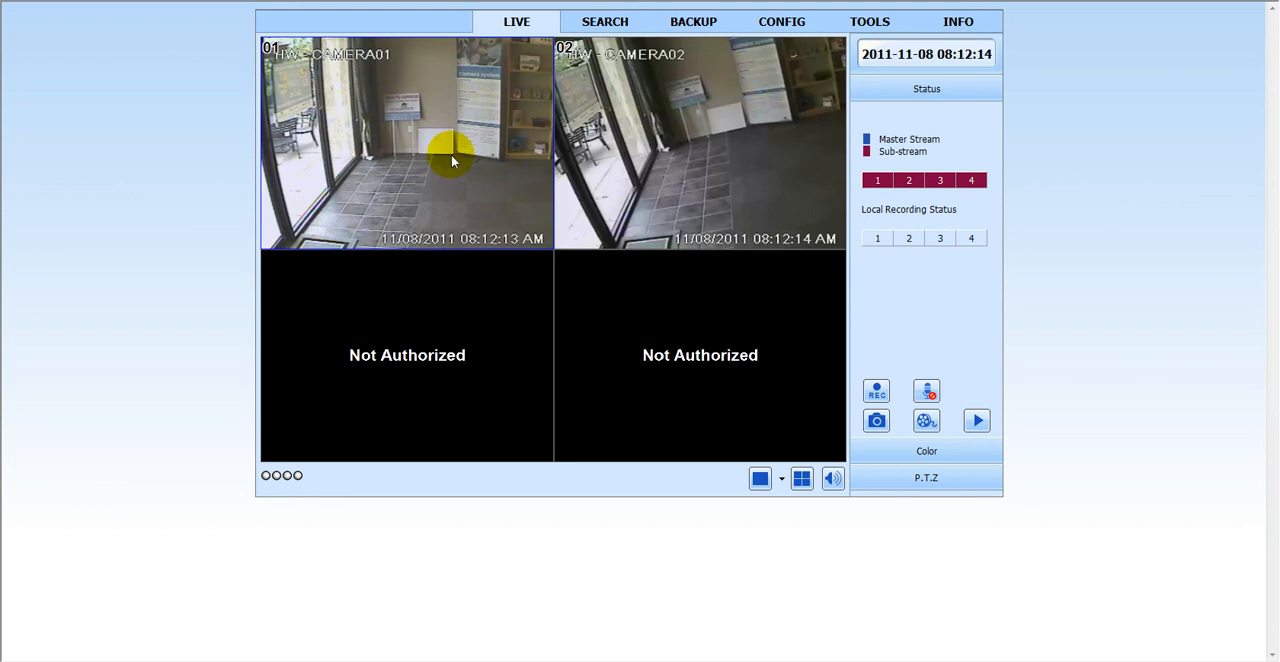
- Try an event search of the recordings for November 7, 2011, and tick the all-channels option
left_click(591, 28)
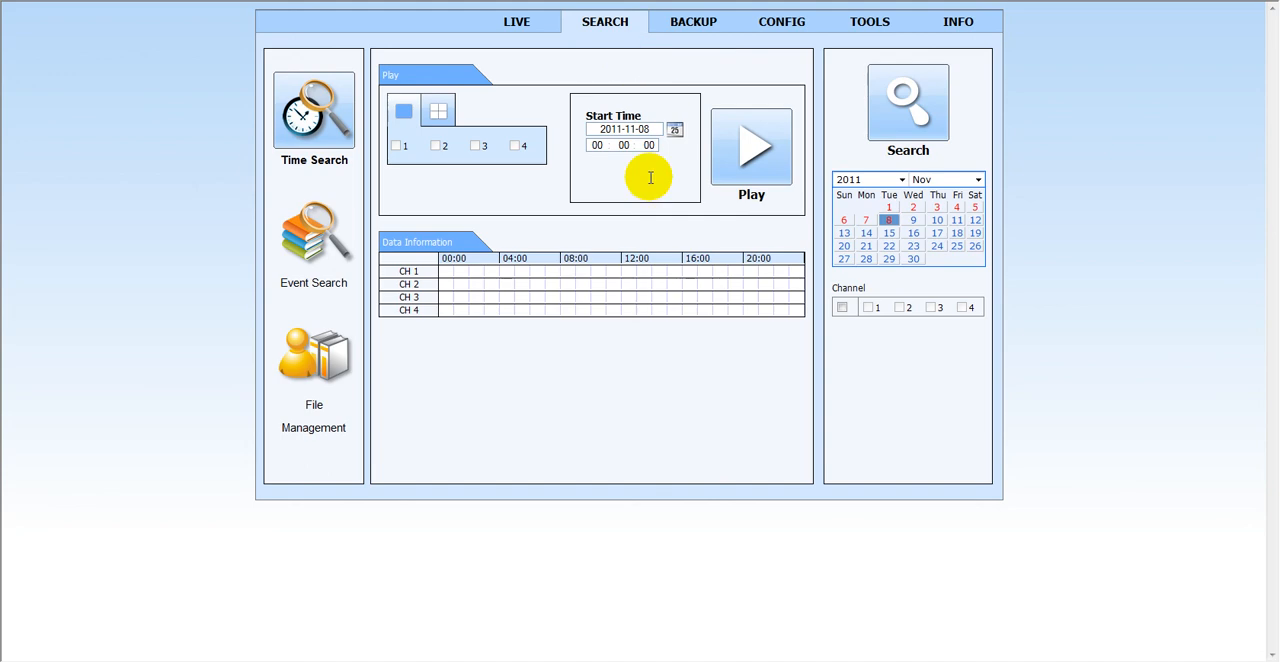
left_click(316, 250)
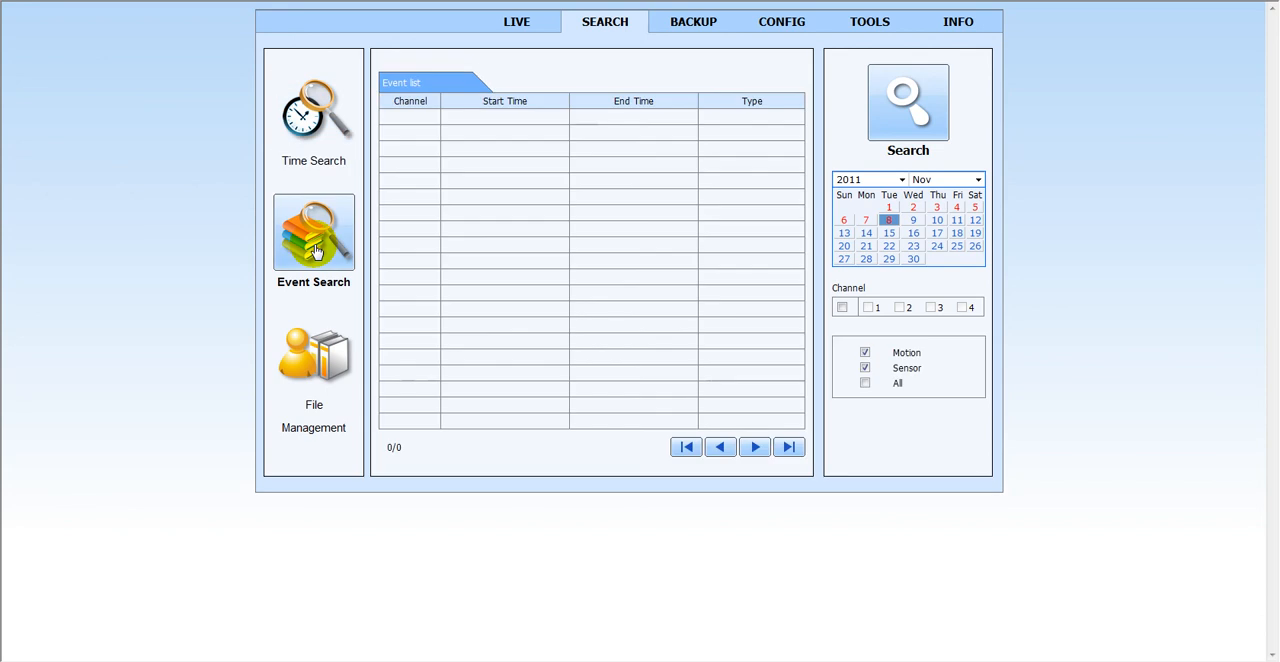
left_click(866, 218)
left_click(908, 98)
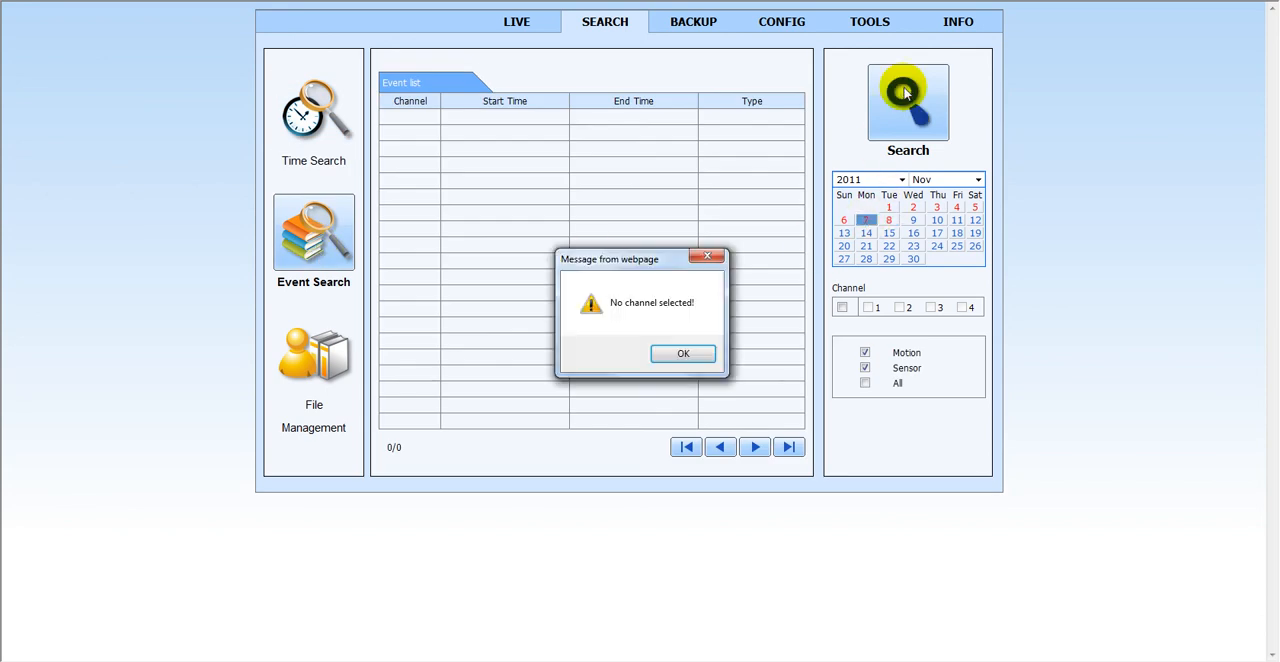
left_click(677, 356)
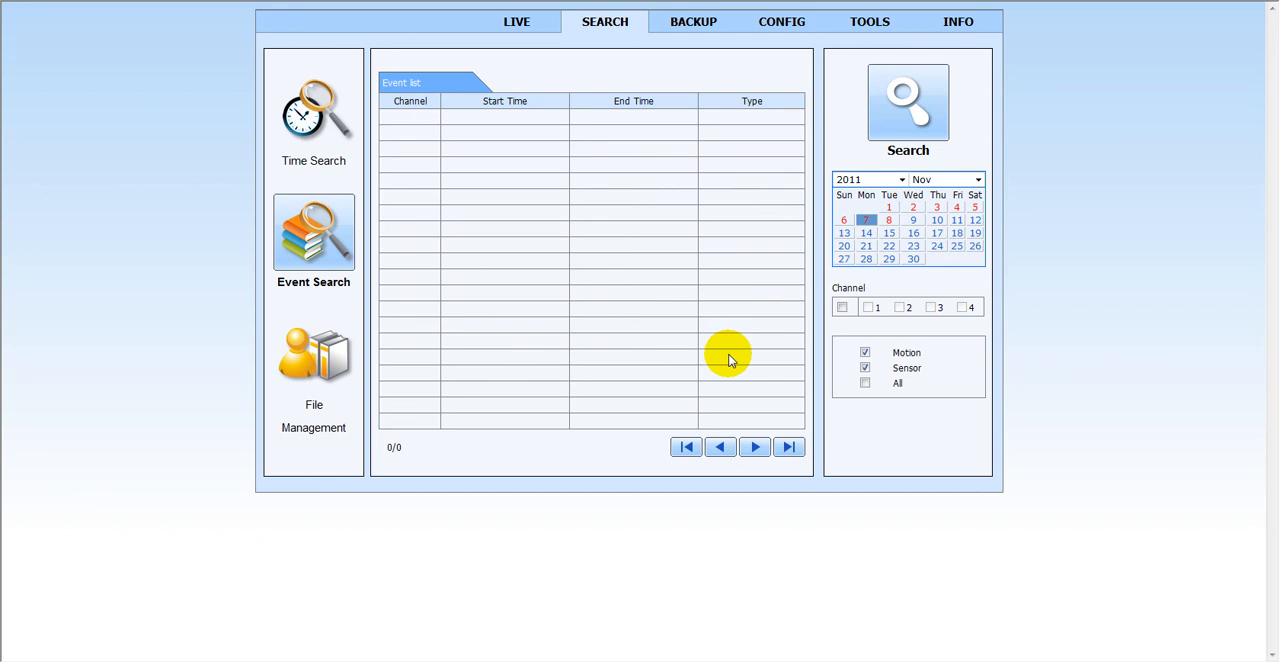
left_click(842, 307)
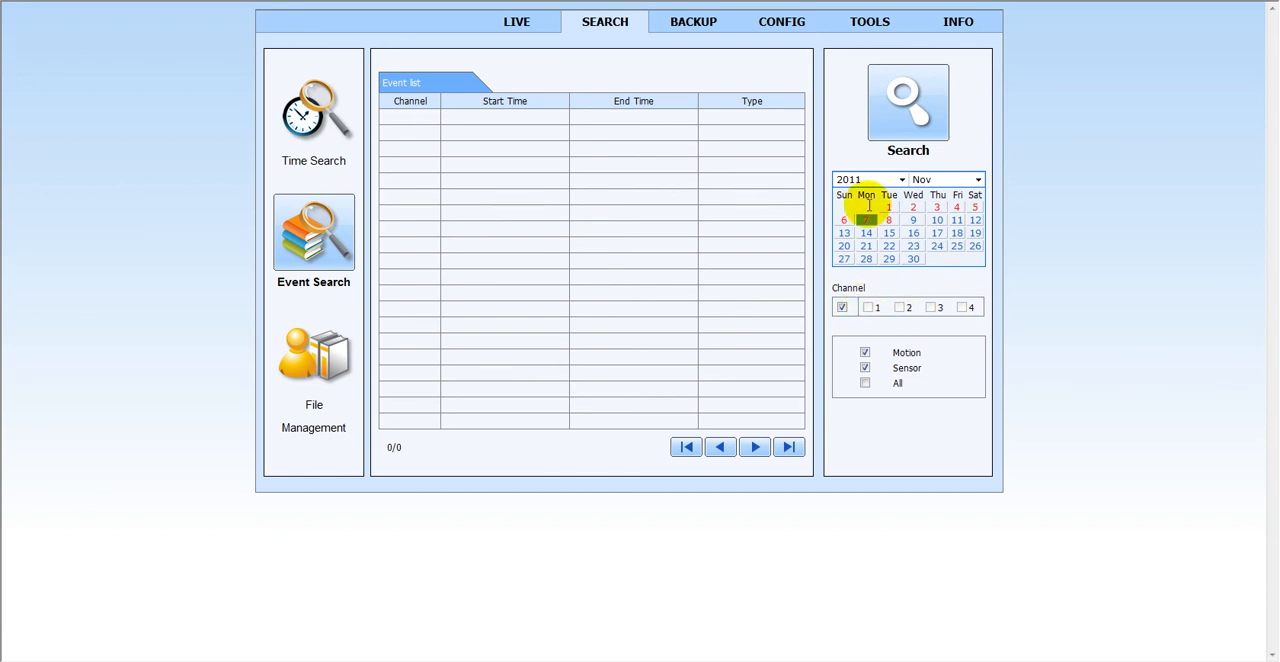
- Check admin1's access to the backup page and the Alarm motion settings, and return to the live view
left_click(690, 24)
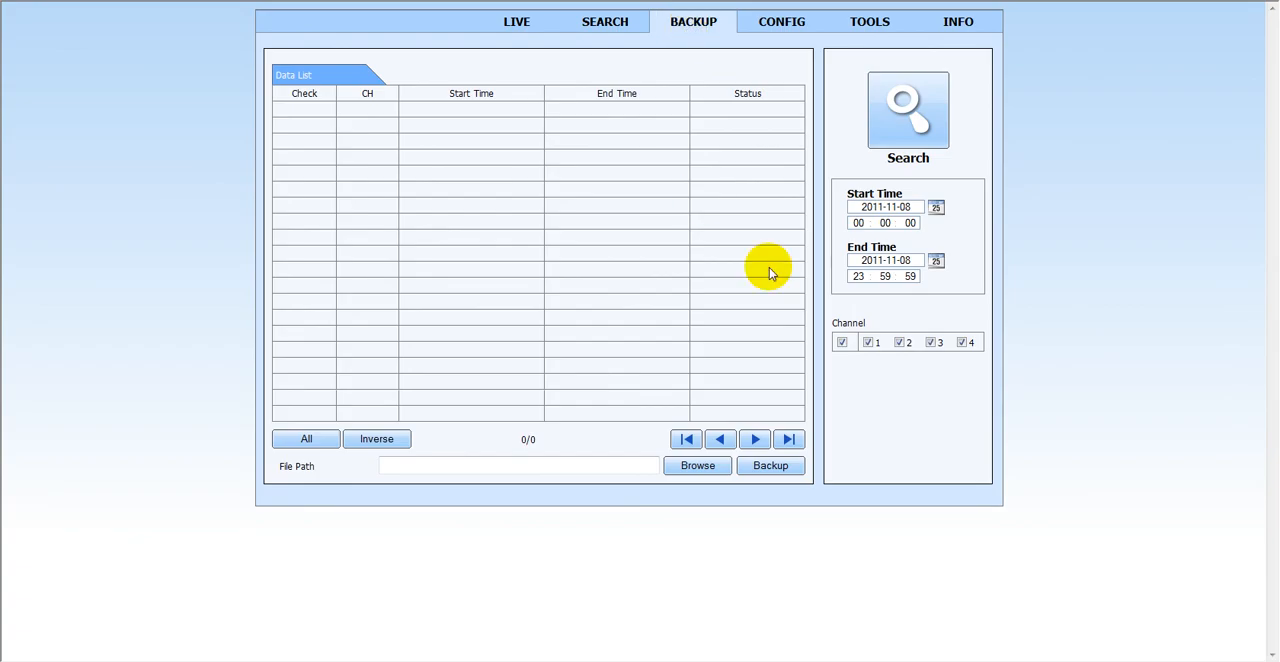
left_click(772, 24)
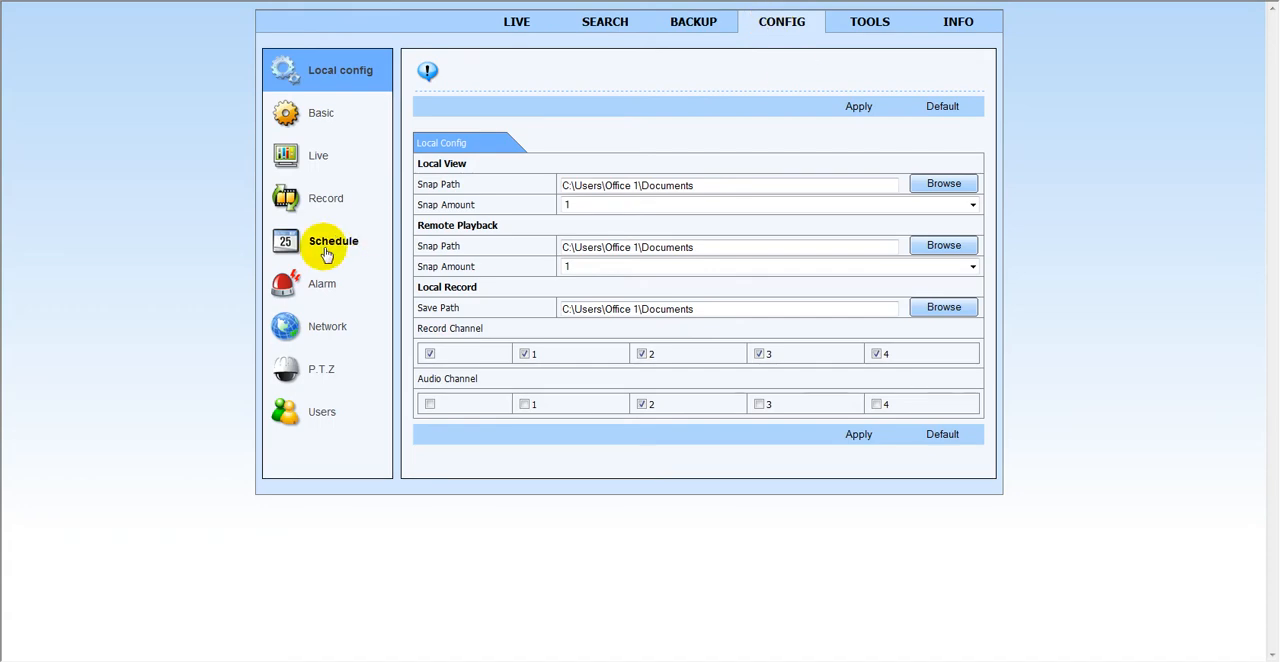
left_click(300, 283)
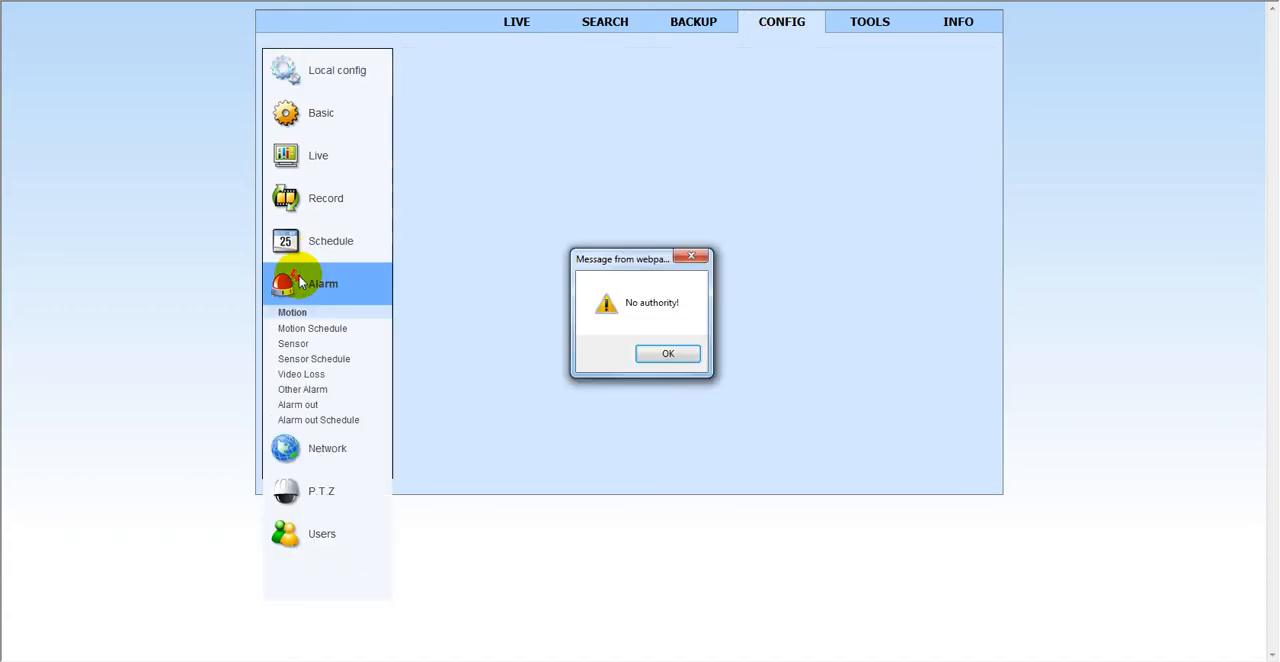
left_click(667, 353)
left_click(497, 24)
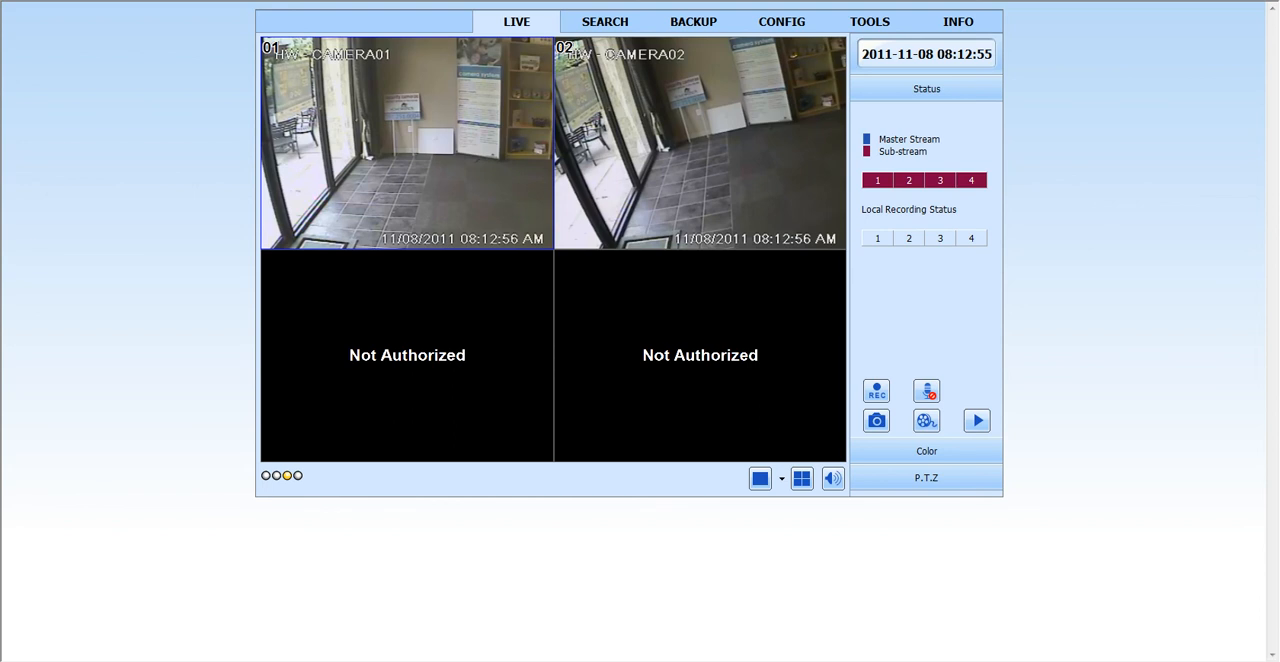
left_click(785, 661)
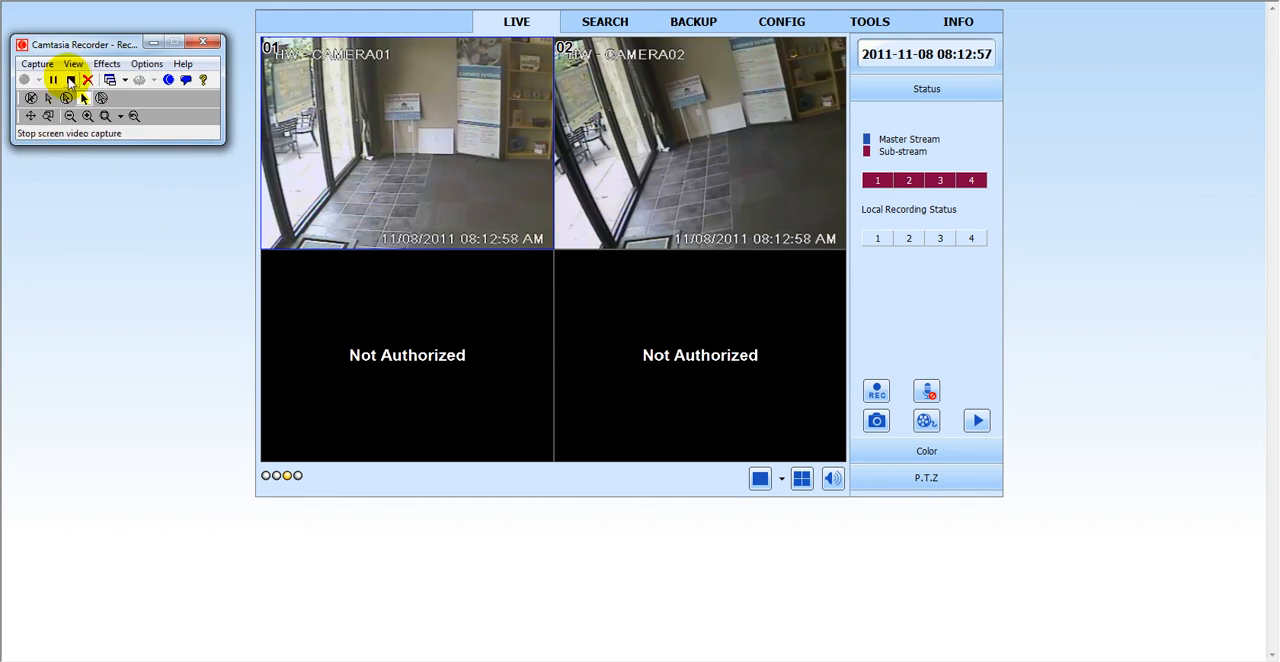